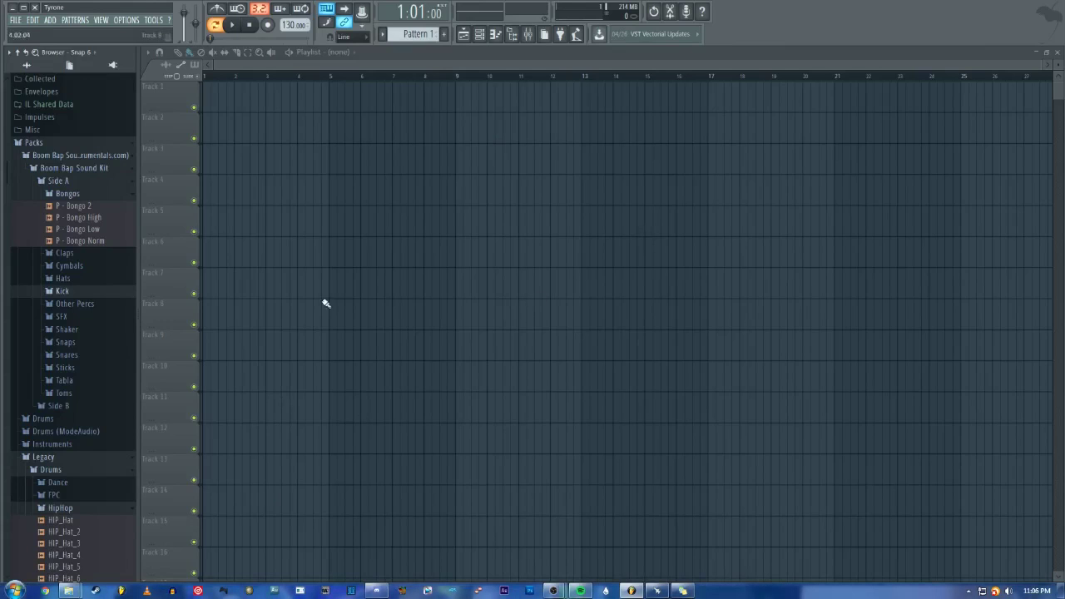
Step: Drag the Hyper_Potions_-_Time_Trials mp3 from the mashup songs folder onto Track 1
mouse_move(70, 589)
left_click(192, 527)
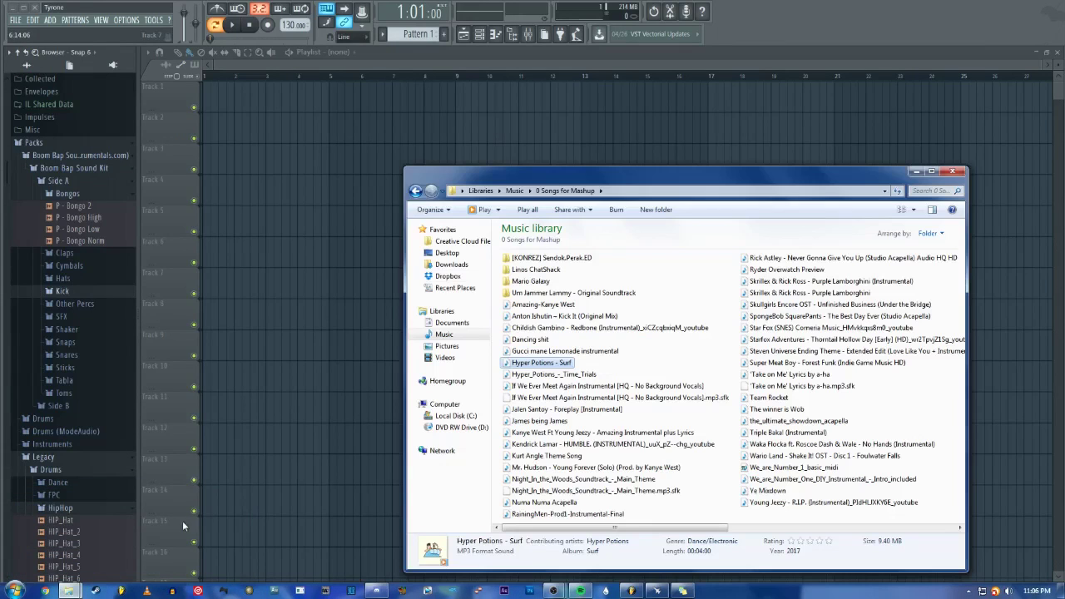
left_click_drag(542, 375, 258, 99)
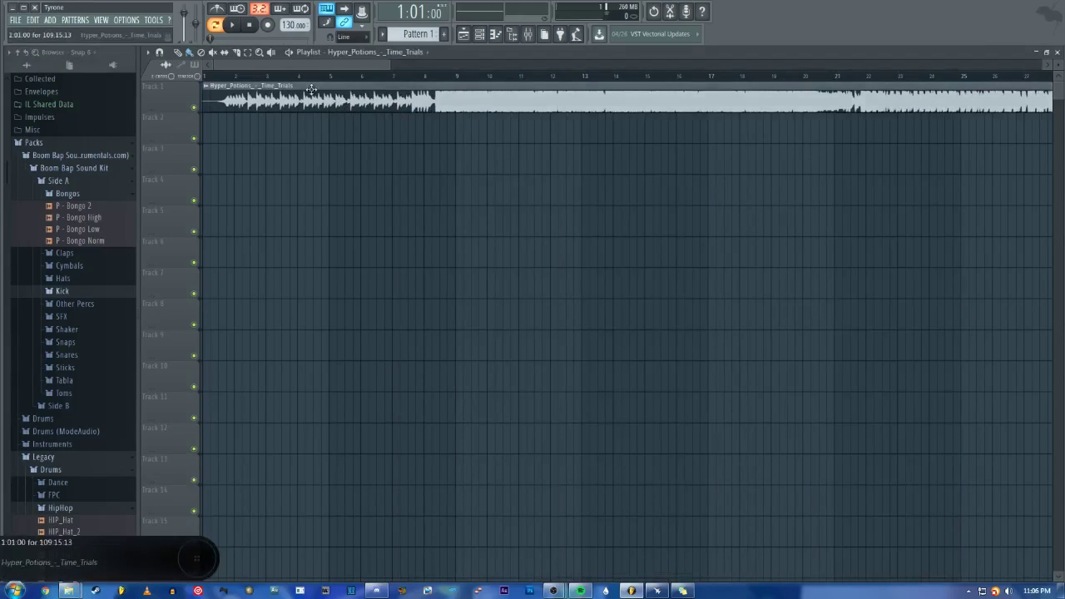
Step: Move the song position to bar 8 and briefly play from there
left_click(425, 76)
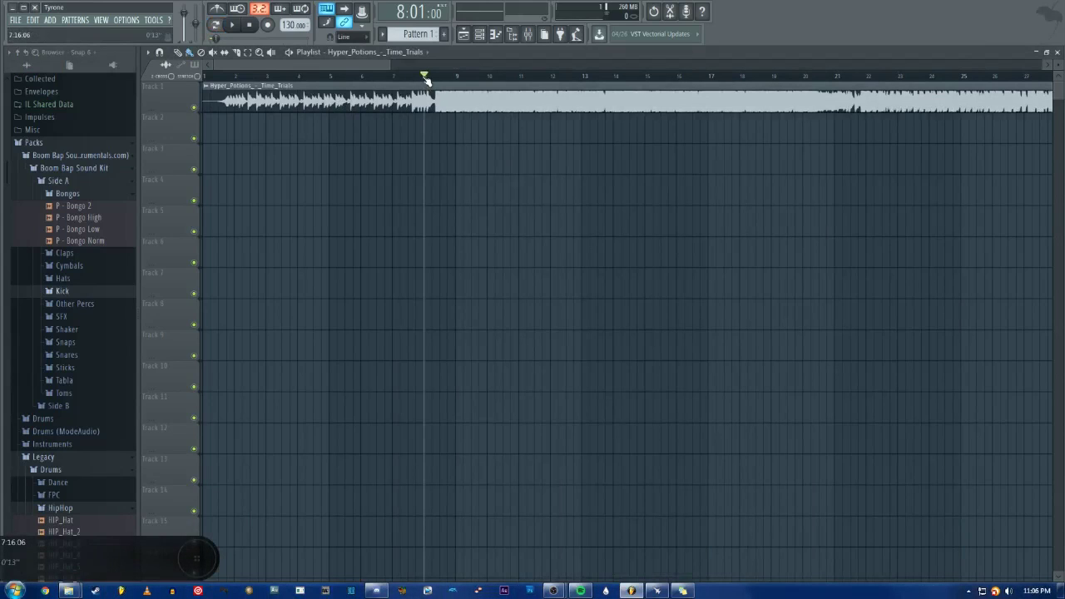
key("space")
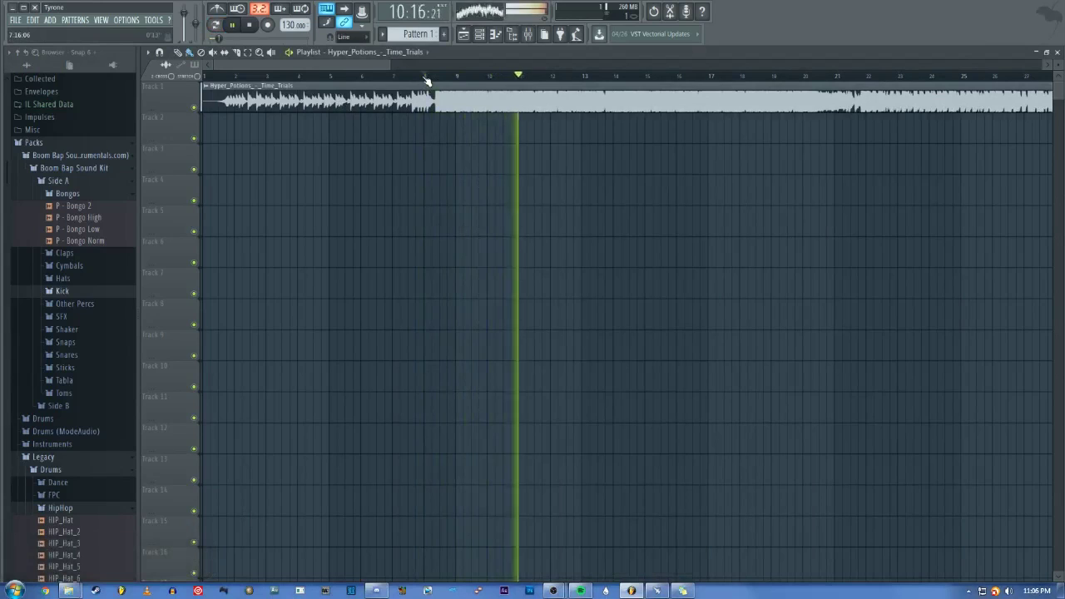
key("space")
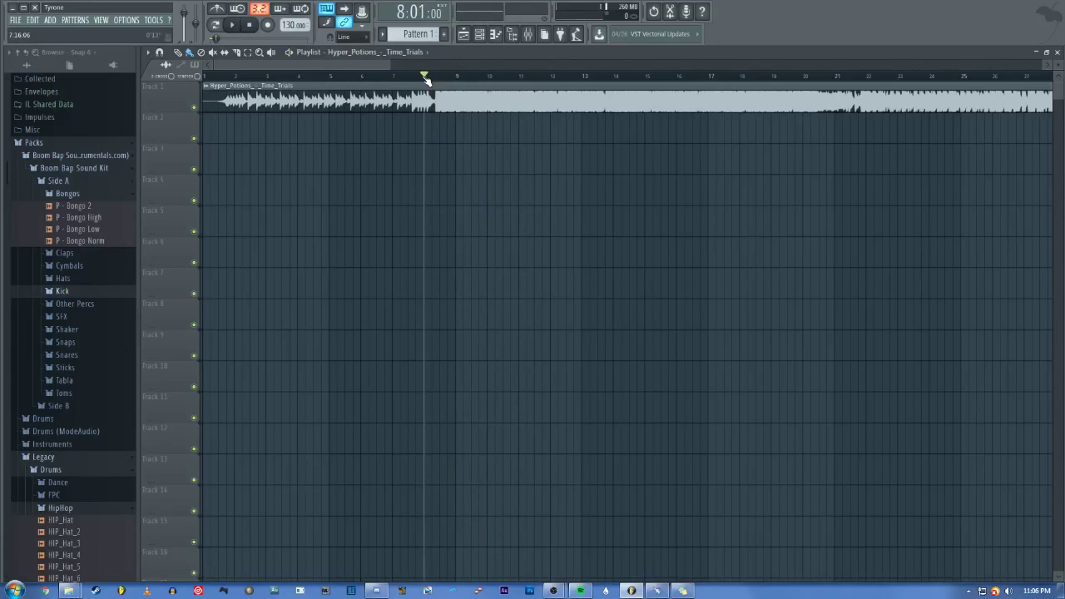
Step: Route the Hyper_Potions channel to free mixer insert 5 from its channel settings
double_click(465, 92)
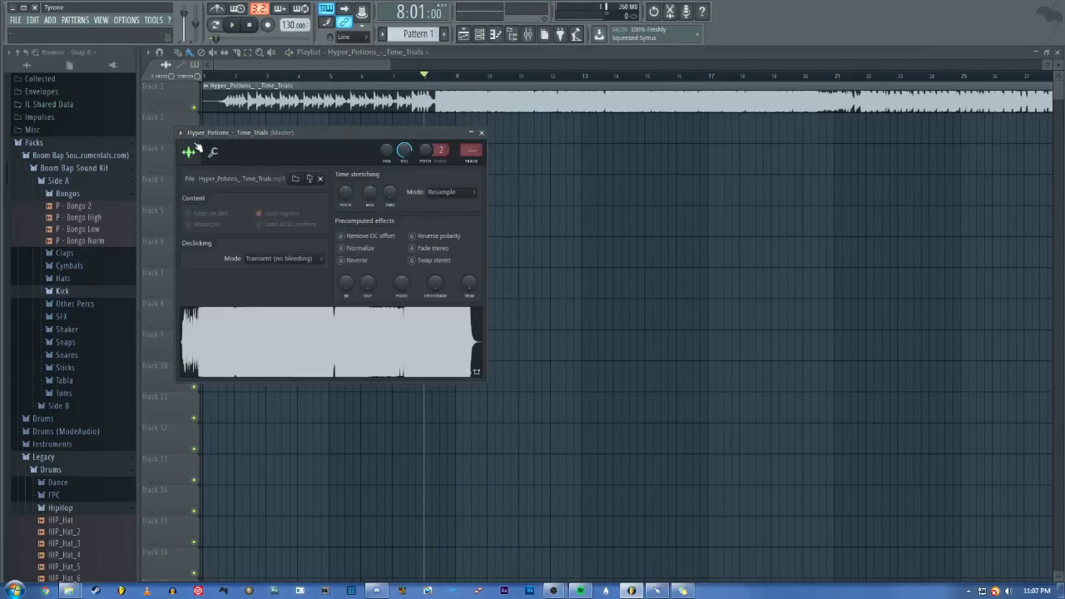
left_click_drag(339, 137, 400, 147)
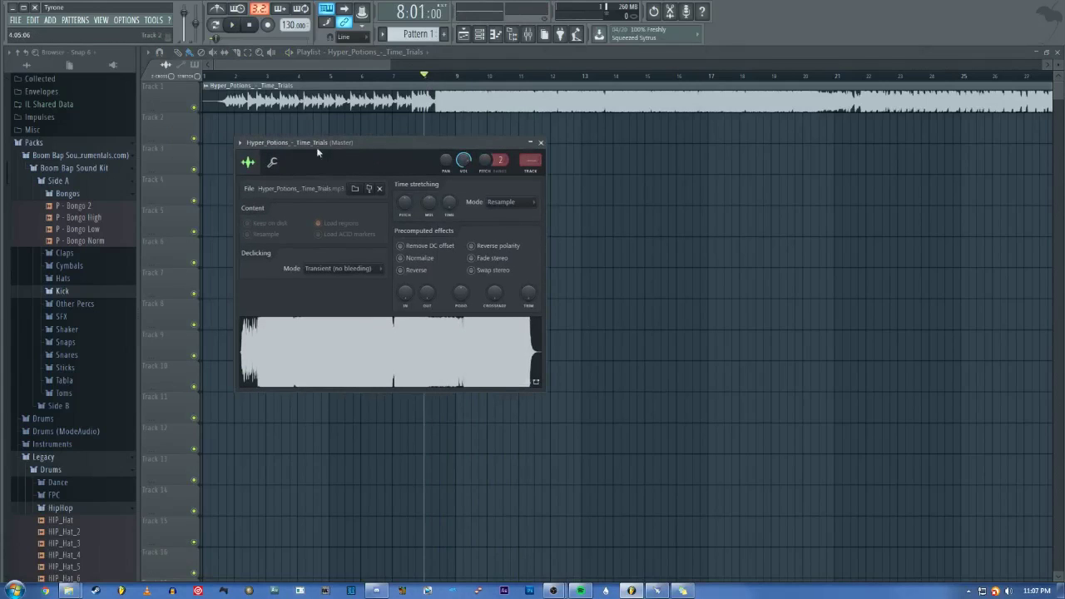
left_click(241, 143)
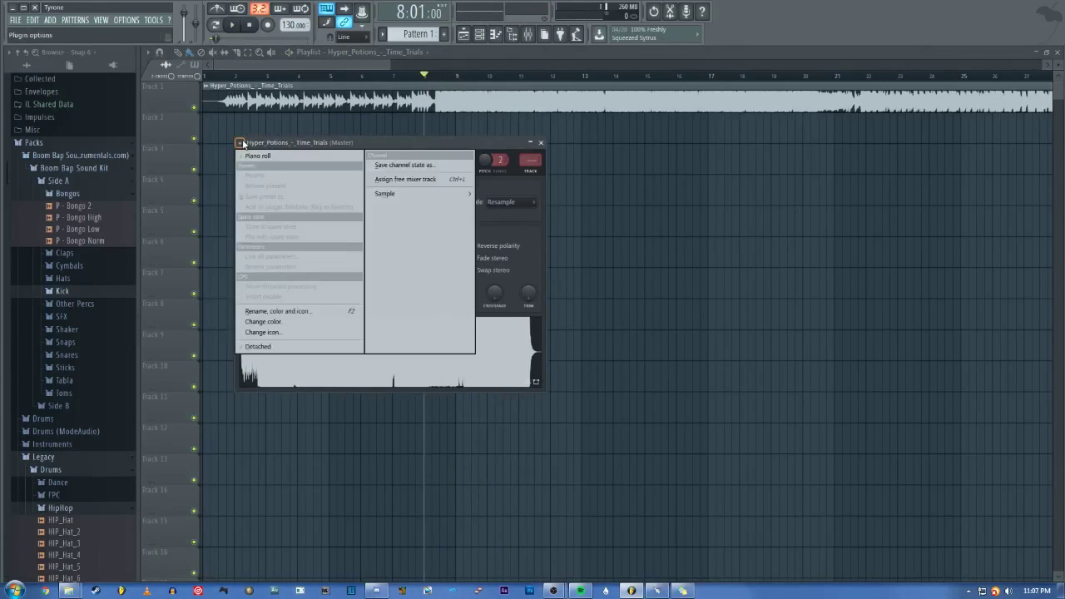
left_click(388, 179)
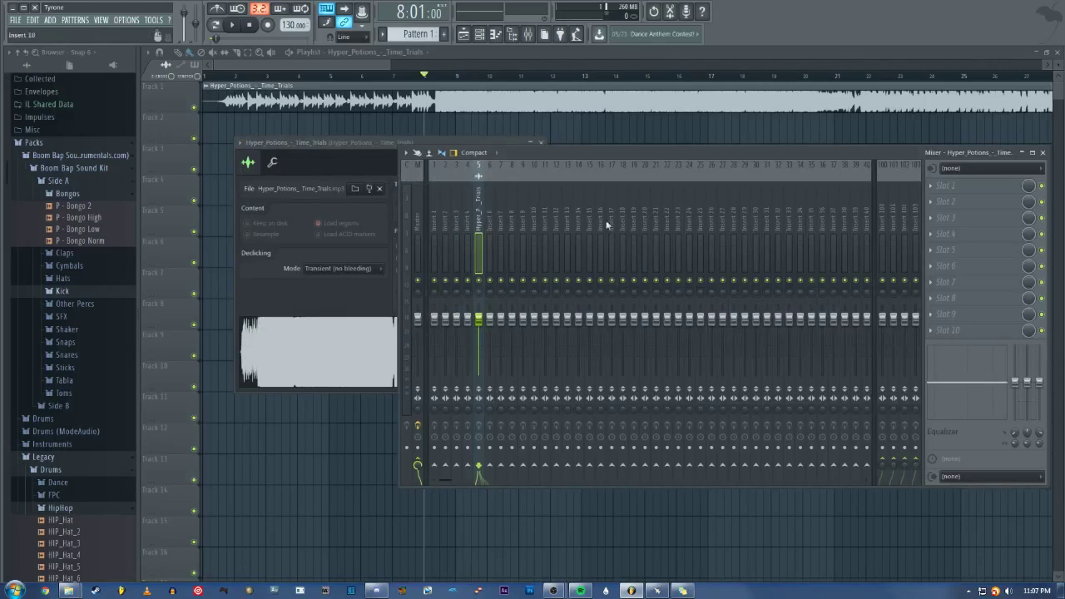
Step: Load ZGameEditor Visualizer into Slot 1, move its preview aside, and show Add content
left_click(932, 189)
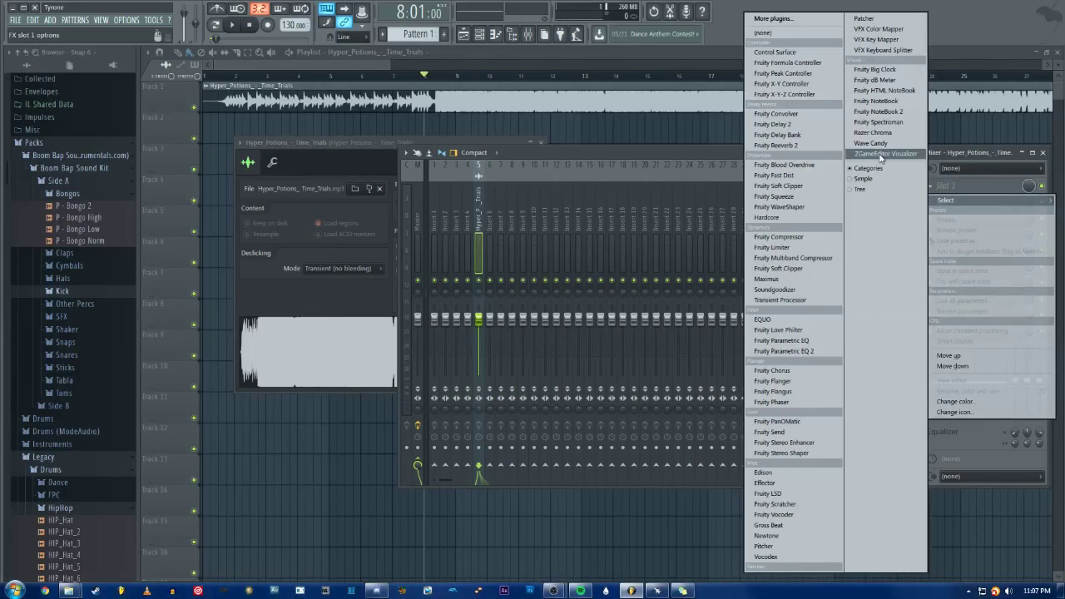
left_click(880, 154)
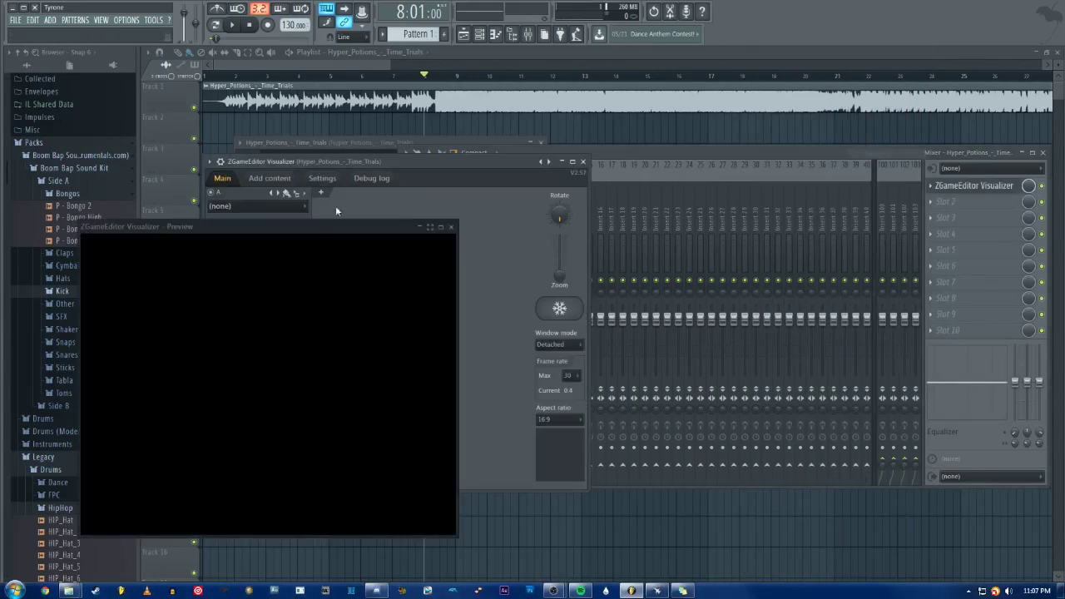
left_click_drag(309, 226, 837, 173)
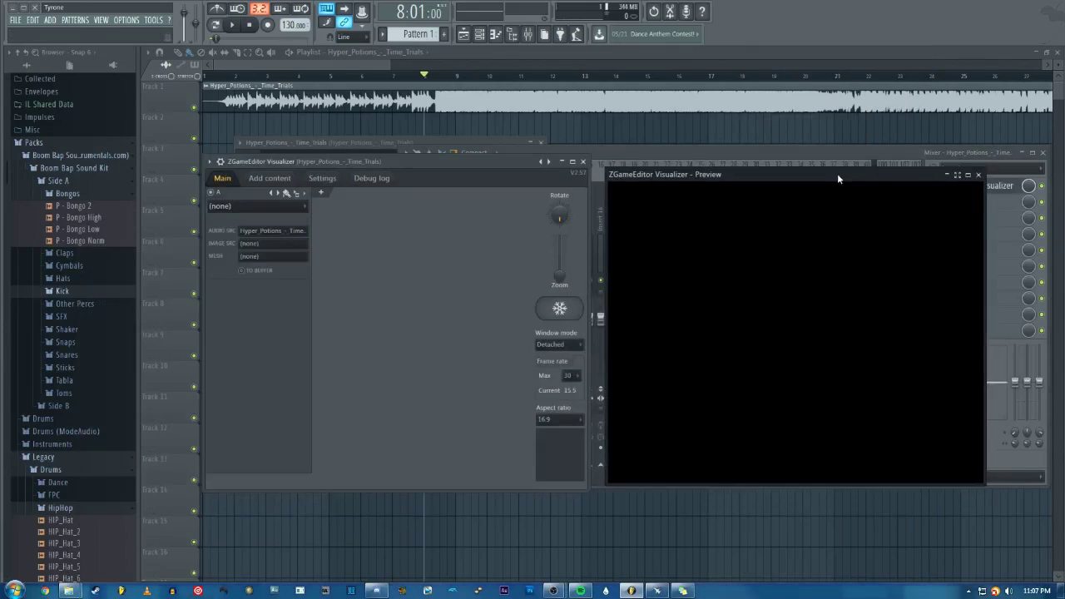
left_click(289, 181)
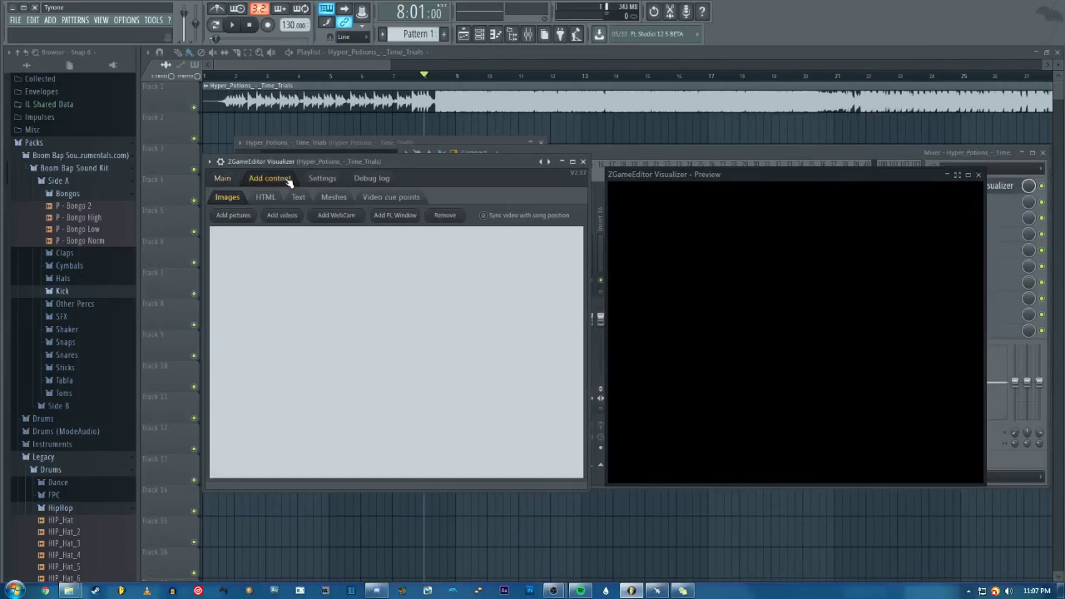
Step: Add Hyper Potions.jpg from Pictures > Mp3 Photos to the visualizer, then return to Main
left_click(241, 215)
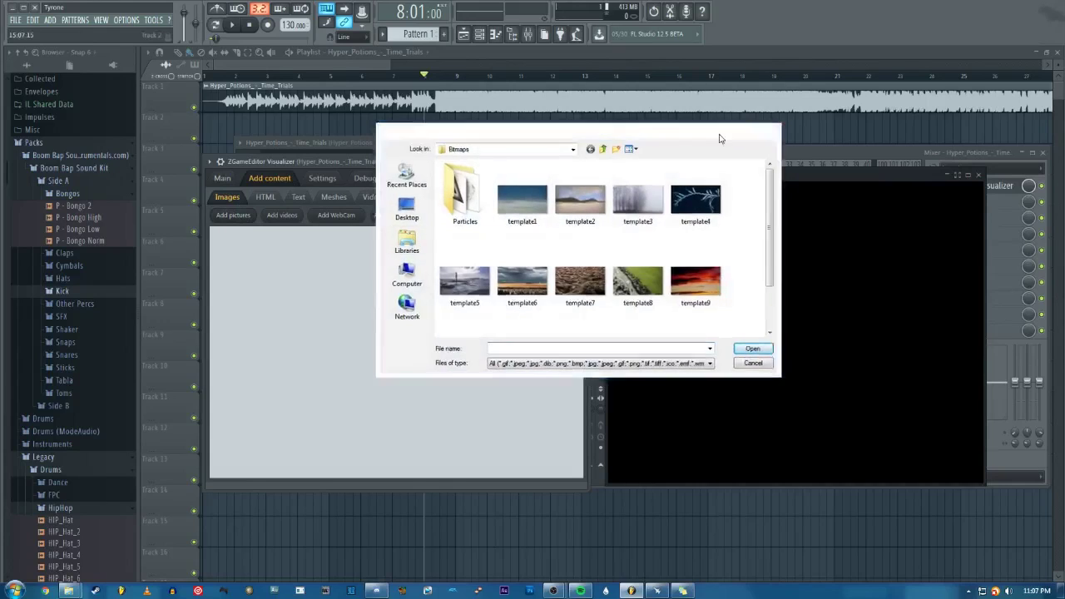
left_click(259, 180)
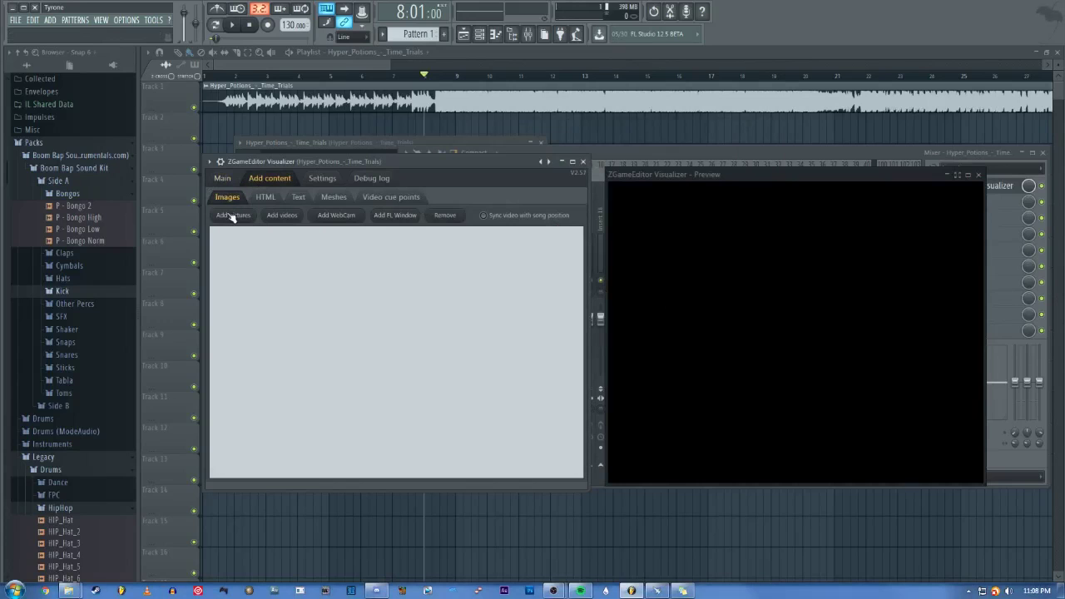
left_click(232, 216)
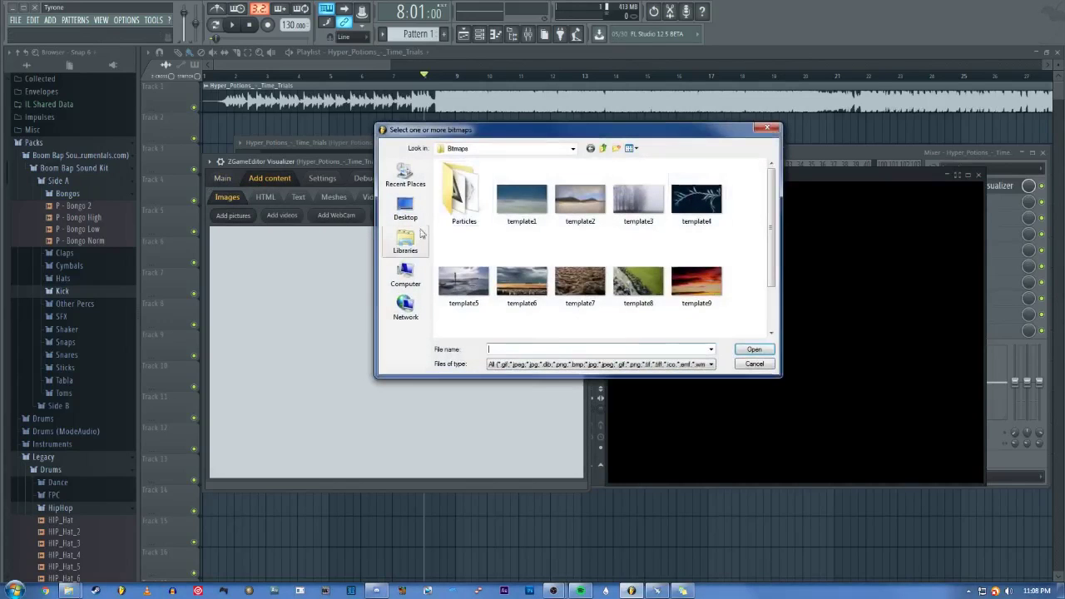
left_click(420, 246)
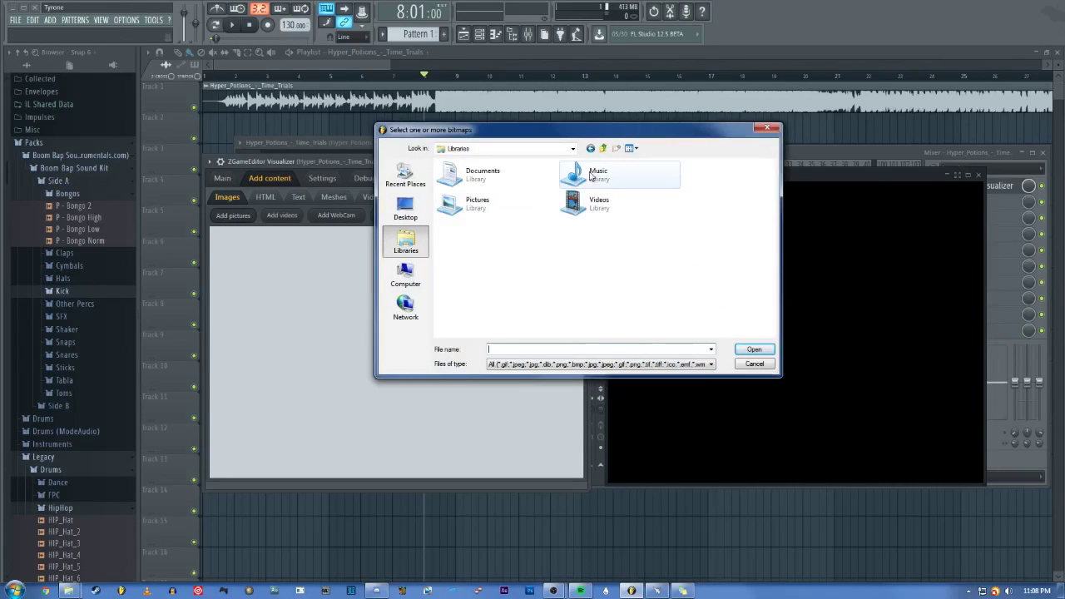
double_click(483, 202)
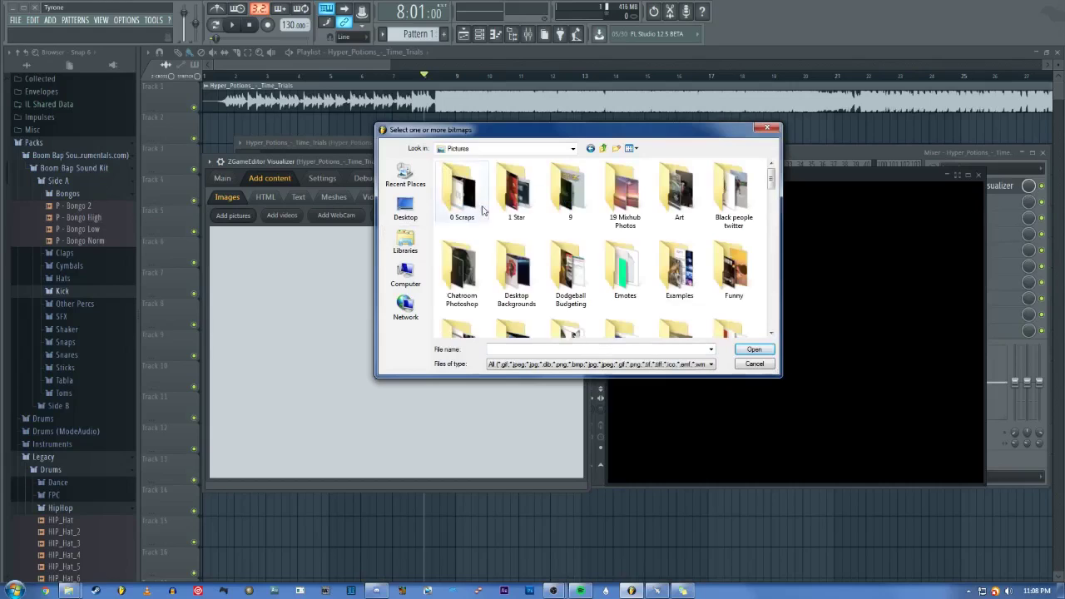
scroll(550, 266, "down", 3)
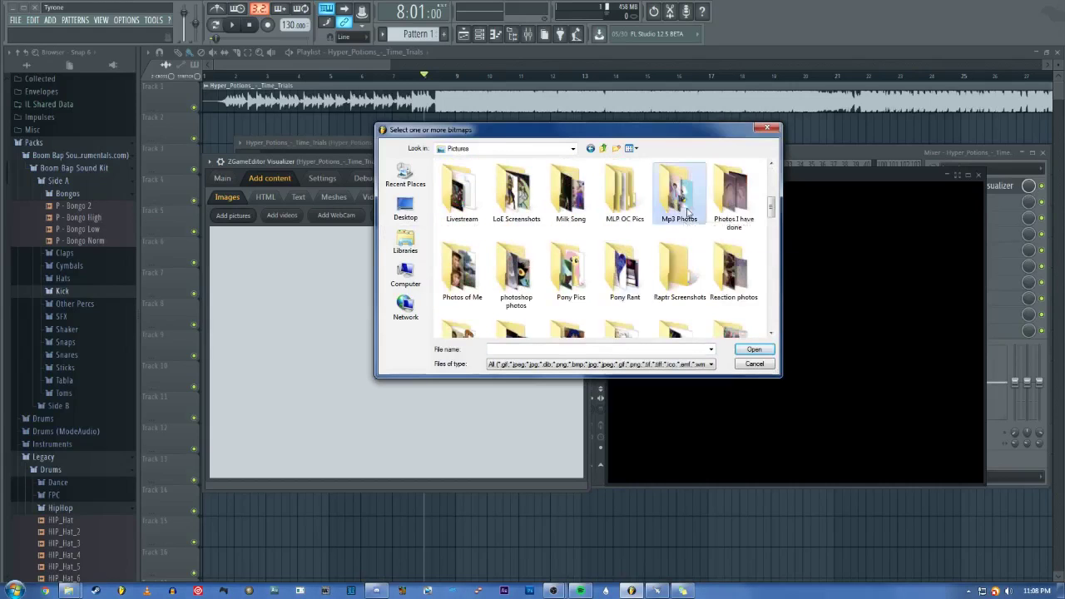
double_click(679, 191)
double_click(522, 274)
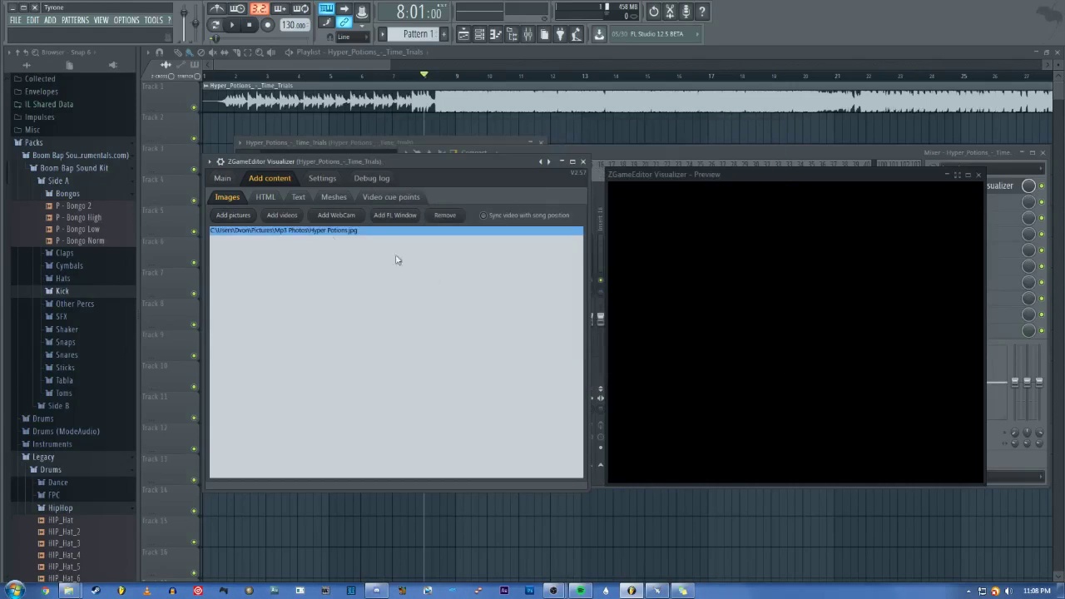
left_click(225, 180)
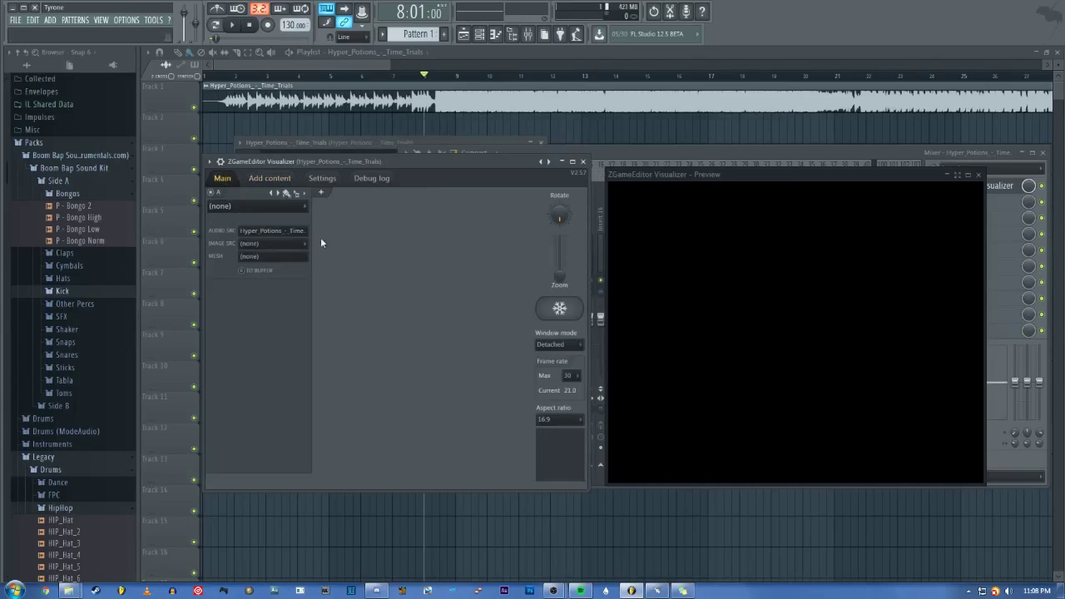
Step: Set the first layer's image source to Hyper Potions.jpg
left_click(291, 241)
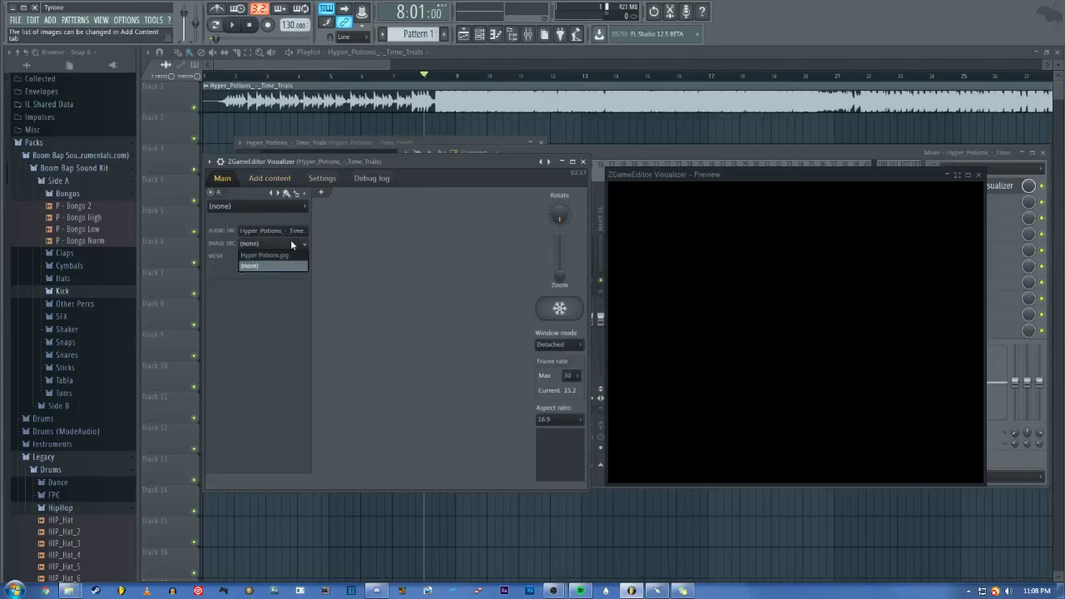
left_click(363, 235)
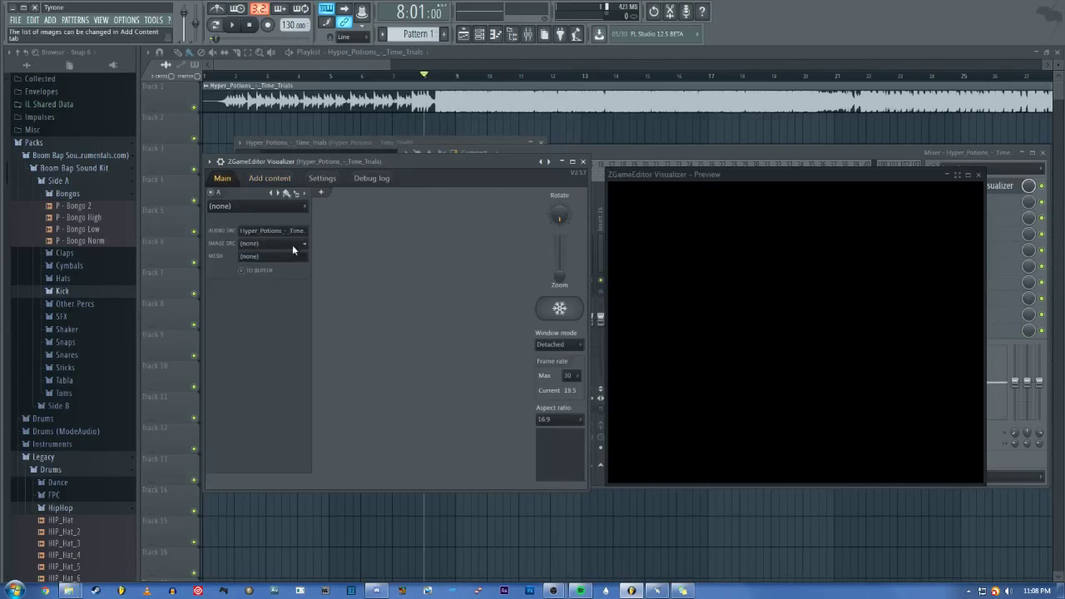
left_click(292, 244)
left_click(288, 257)
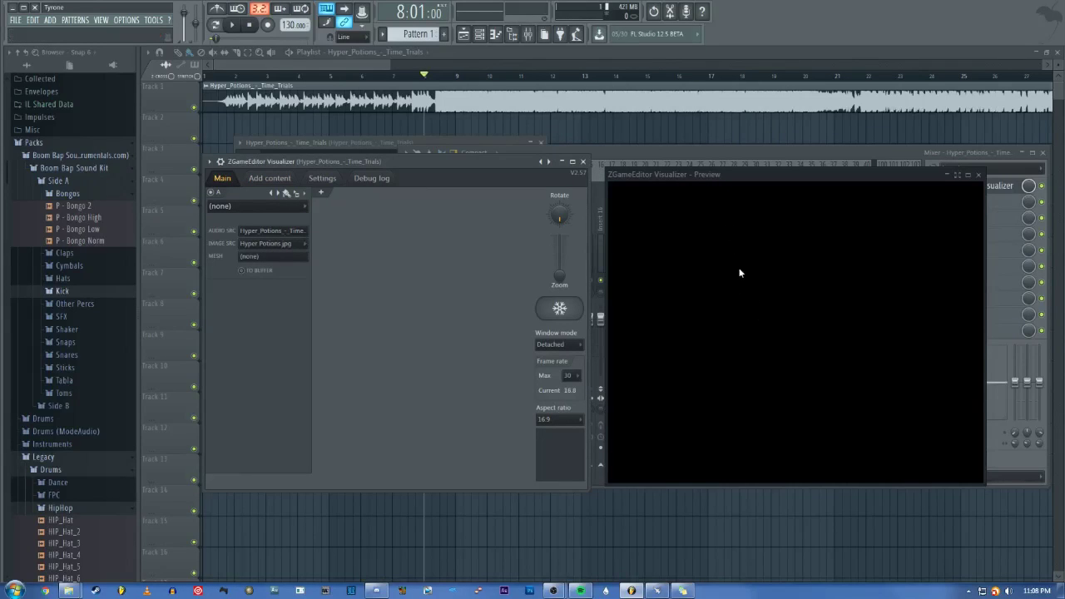
Step: Give the layer the Image effect and enlarge the cover to fill the preview
left_click(276, 210)
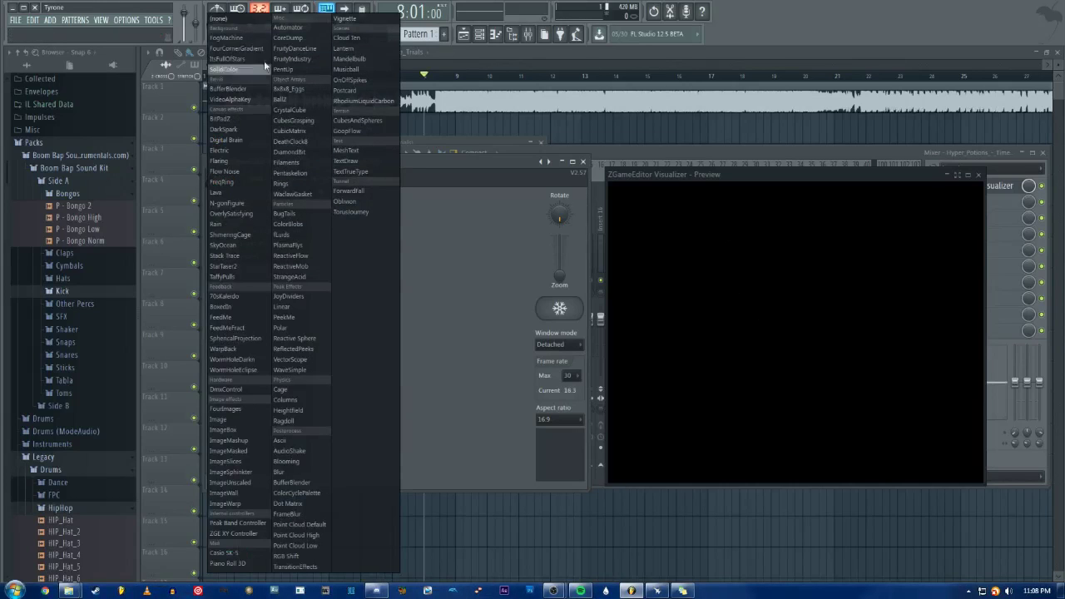
left_click(400, 258)
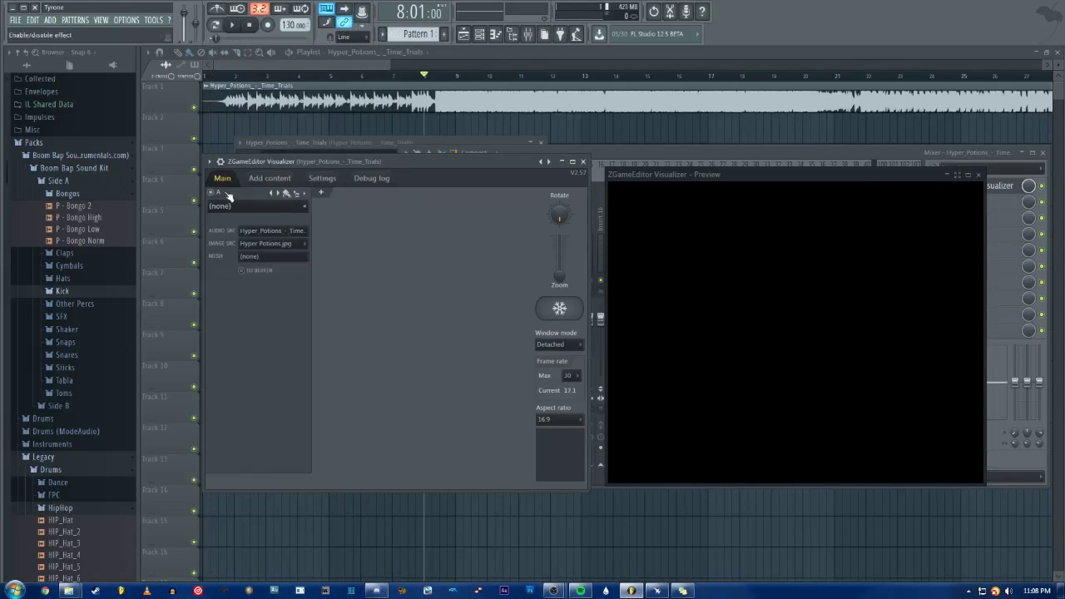
left_click(253, 208)
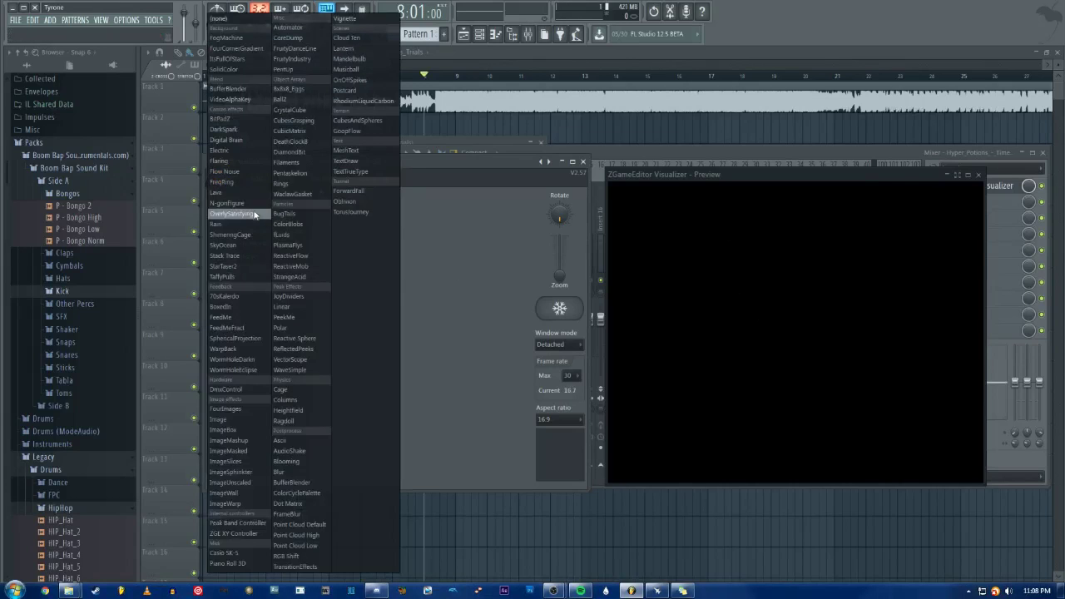
left_click(223, 420)
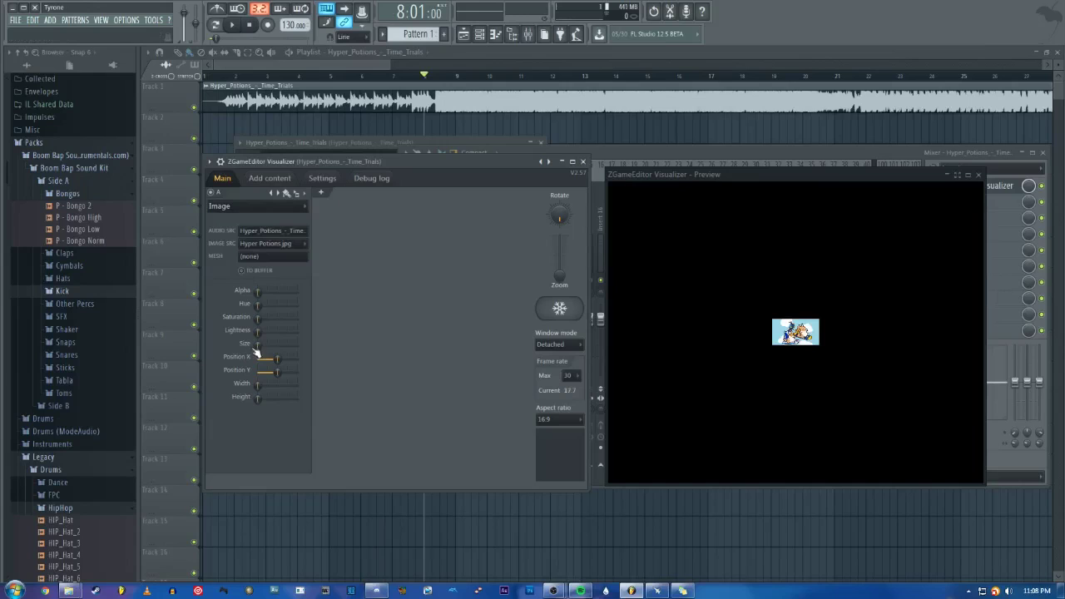
left_click_drag(257, 344, 297, 345)
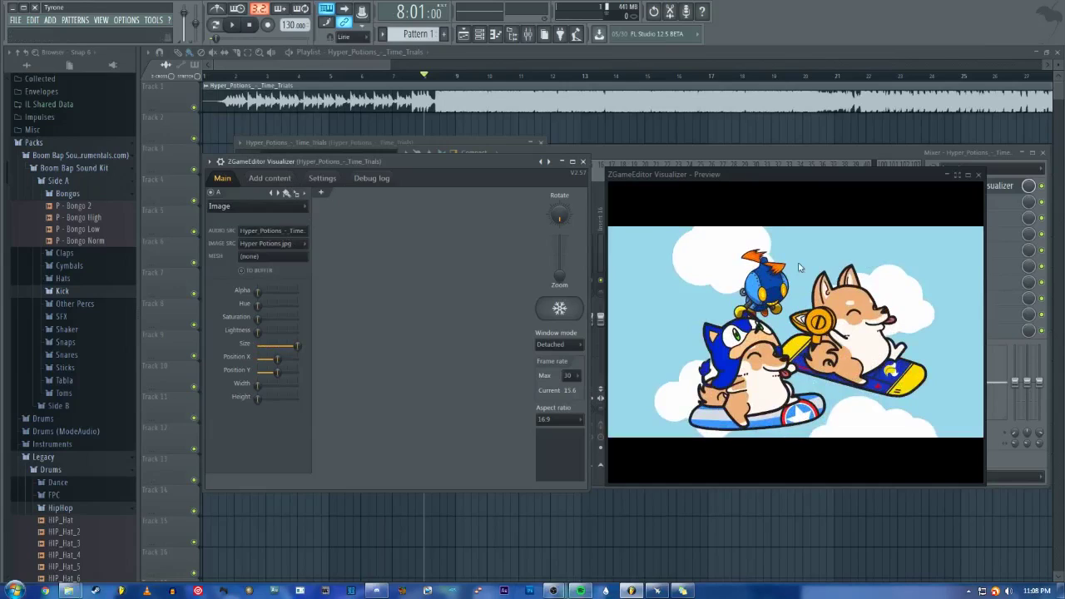
Step: Add layer B with the Linear spectrum effect and preview the bars with the song
left_click(319, 194)
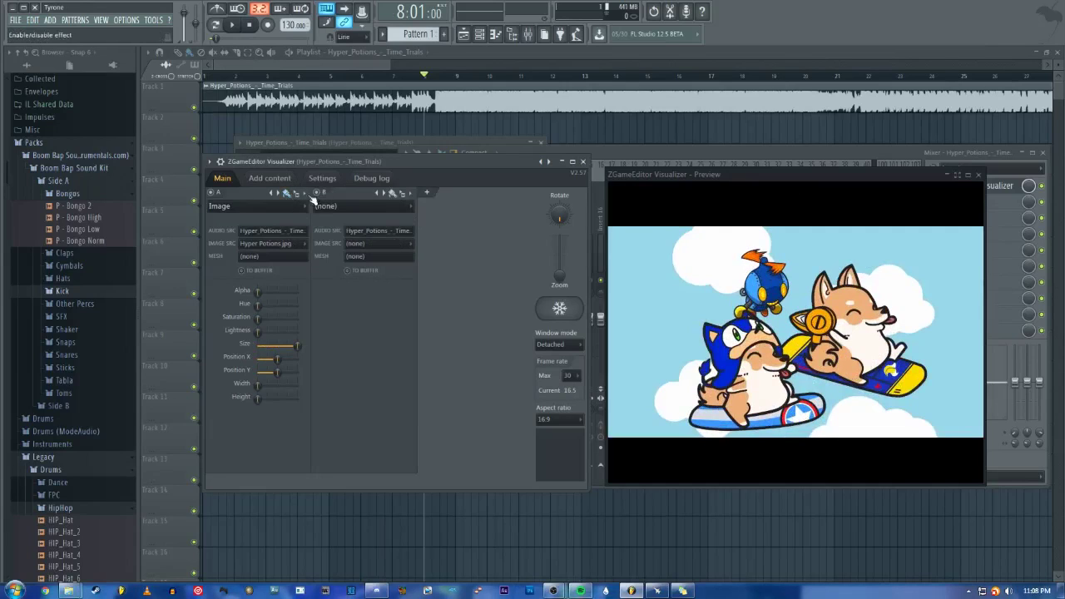
left_click(374, 208)
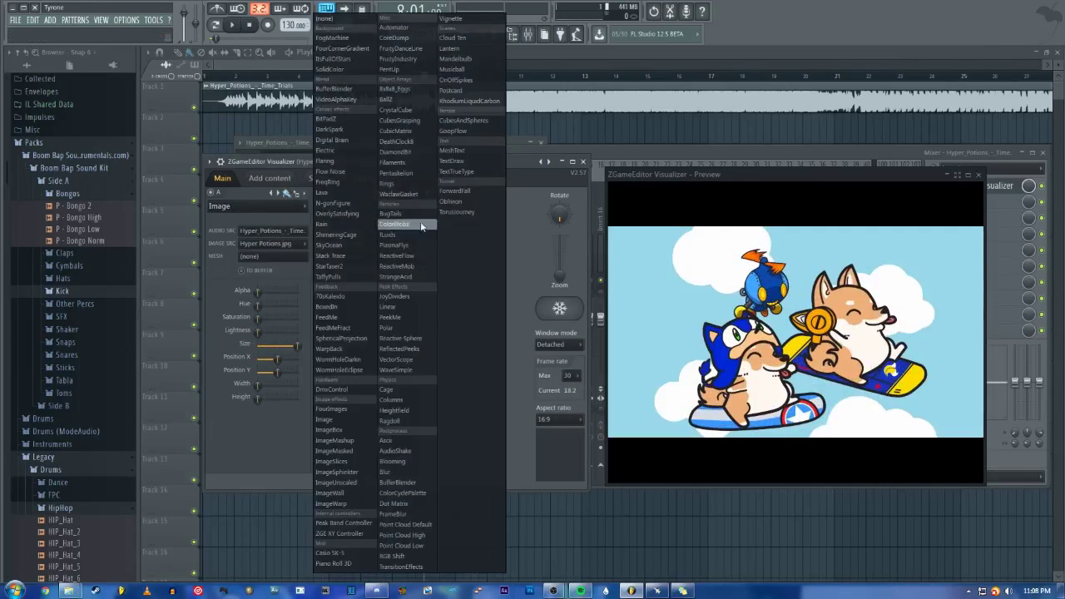
left_click(396, 307)
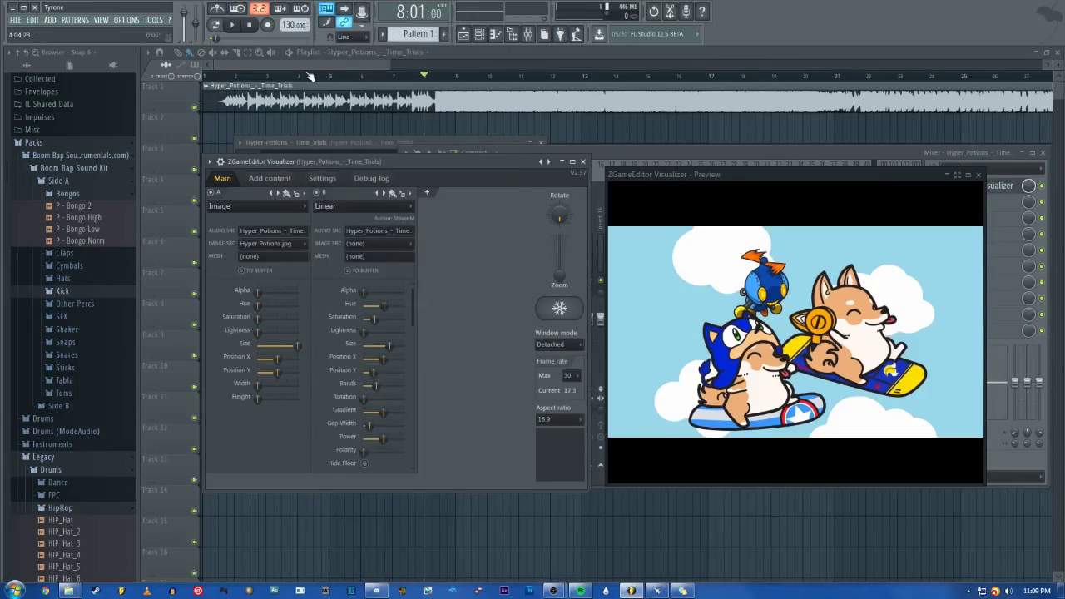
key("space")
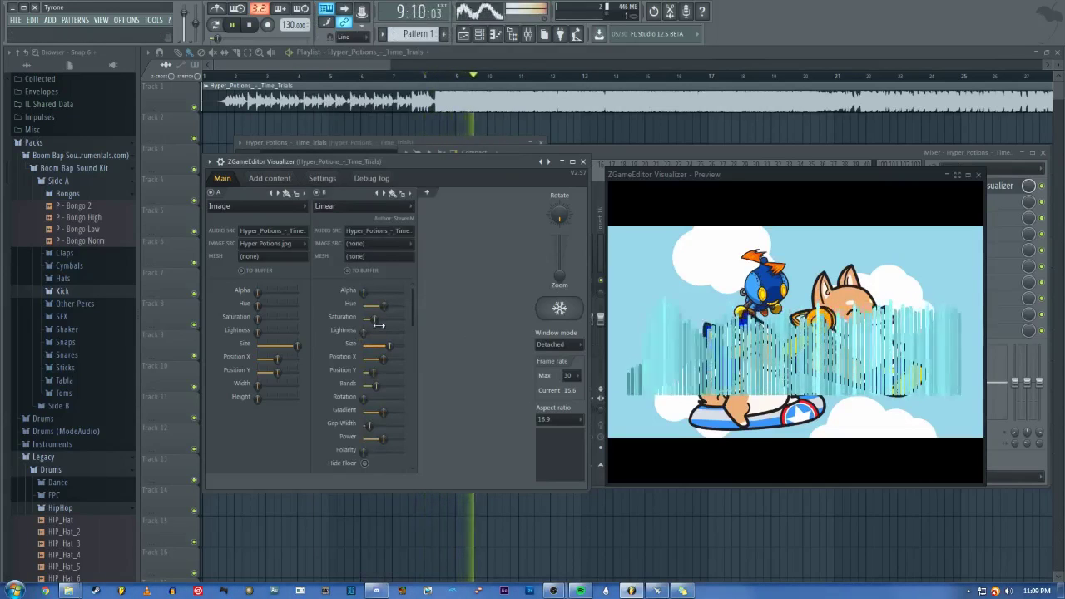
key("space")
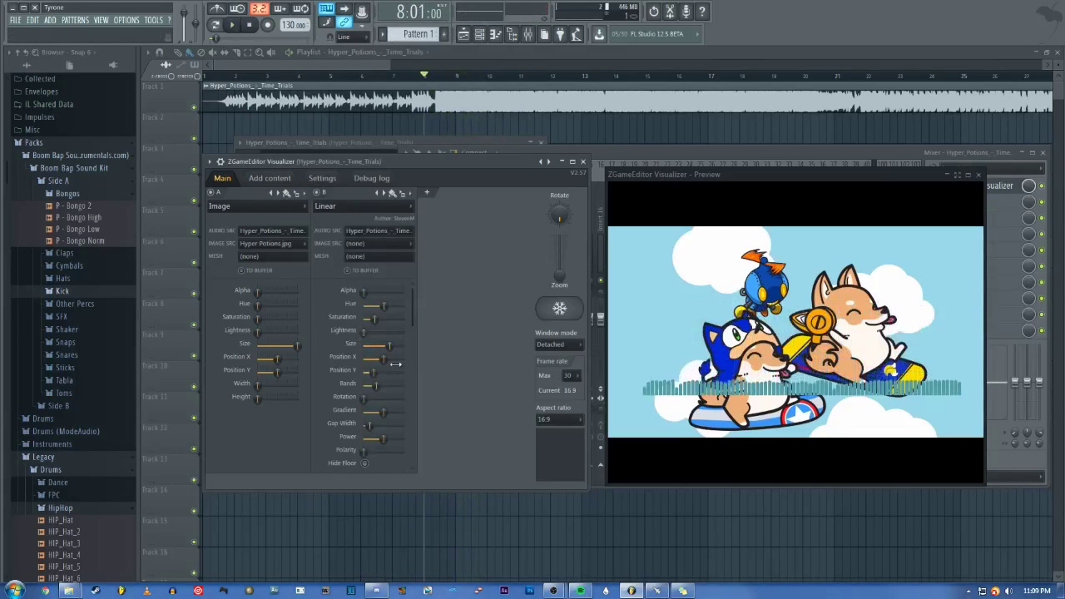
Step: Adjust the bars' Smooth Curve up, then slightly back down, while the song plays
left_click_drag(413, 314, 370, 391)
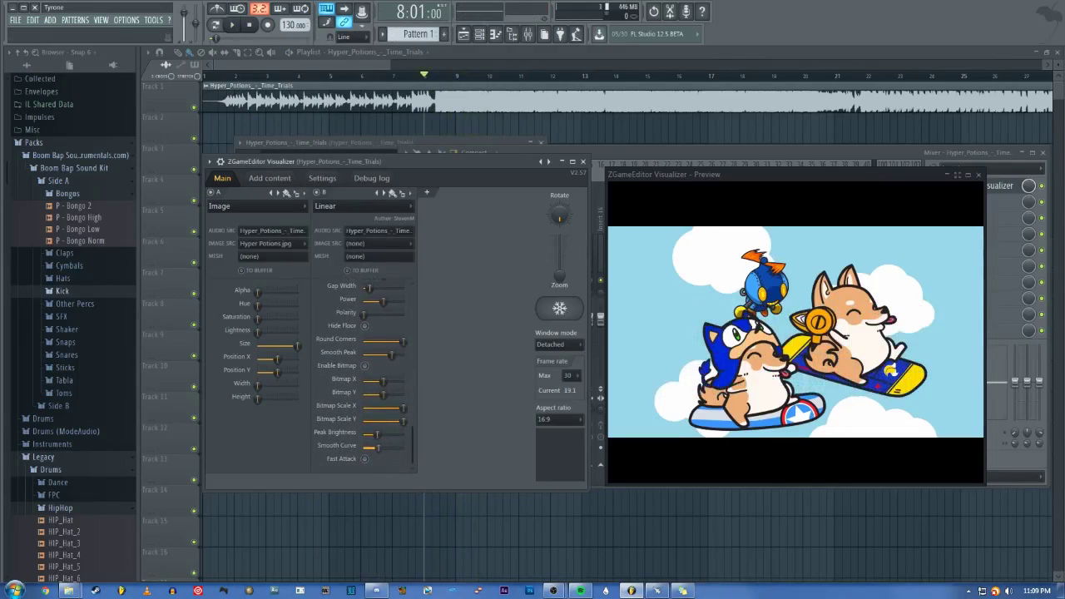
key("space")
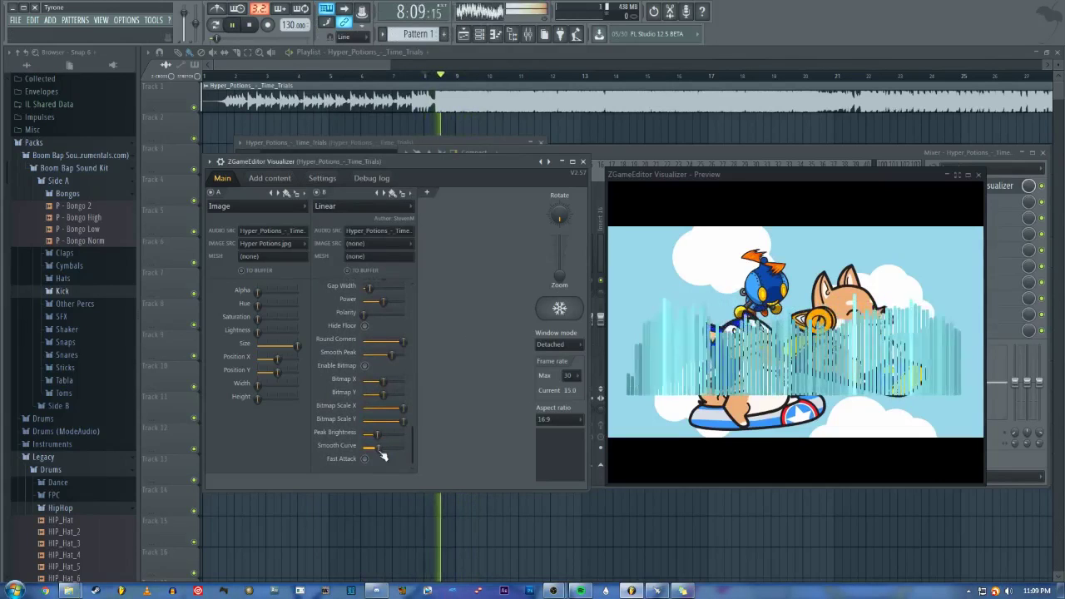
left_click_drag(373, 447, 404, 446)
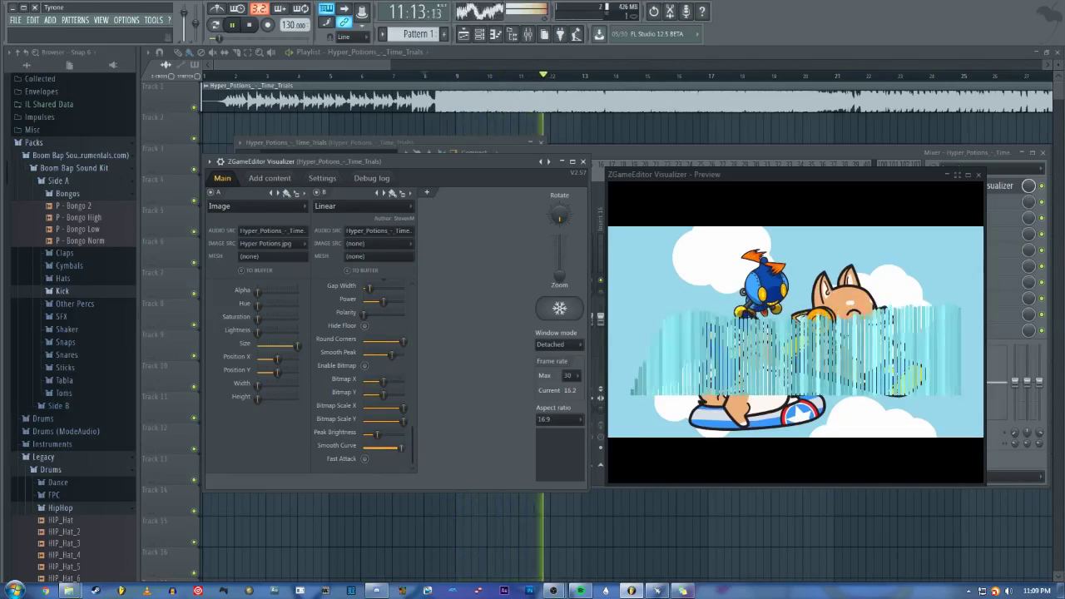
left_click_drag(404, 447, 391, 447)
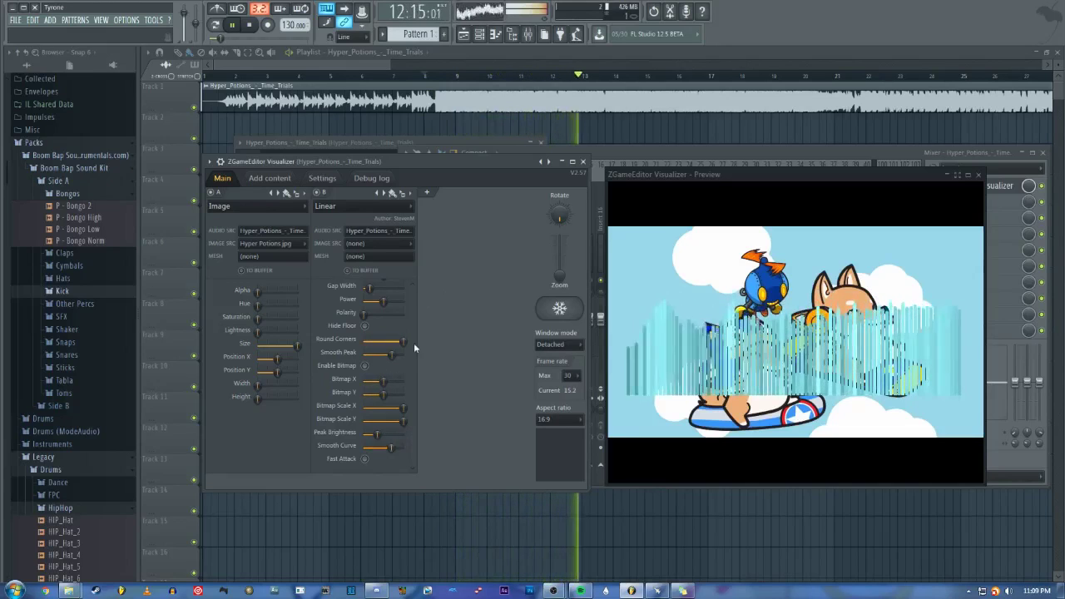
key("space")
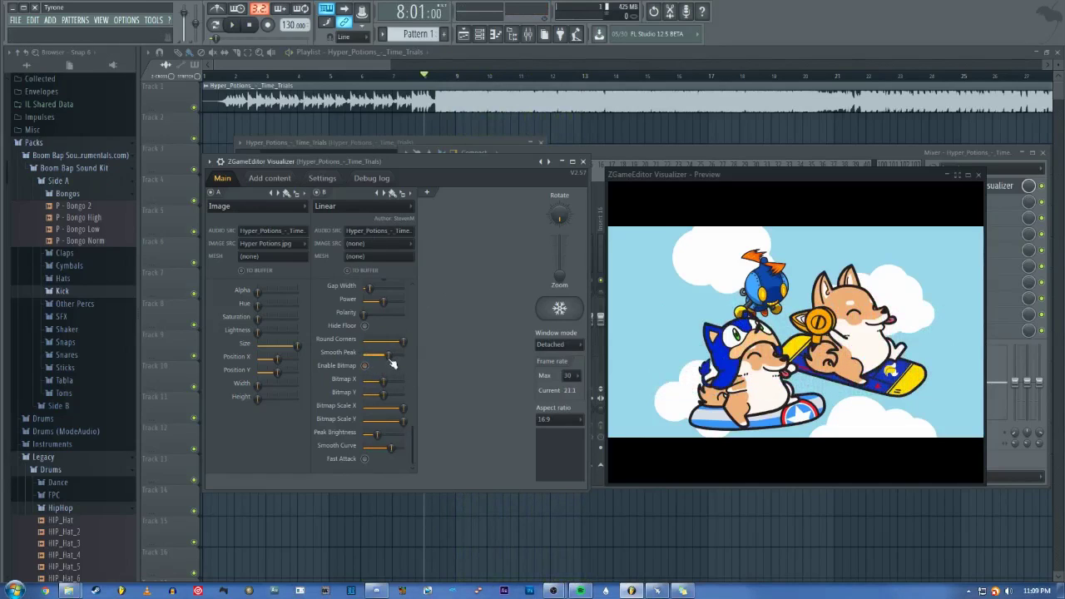
Step: Set the bars' Smooth Peak to about halfway and preview the result
key("space")
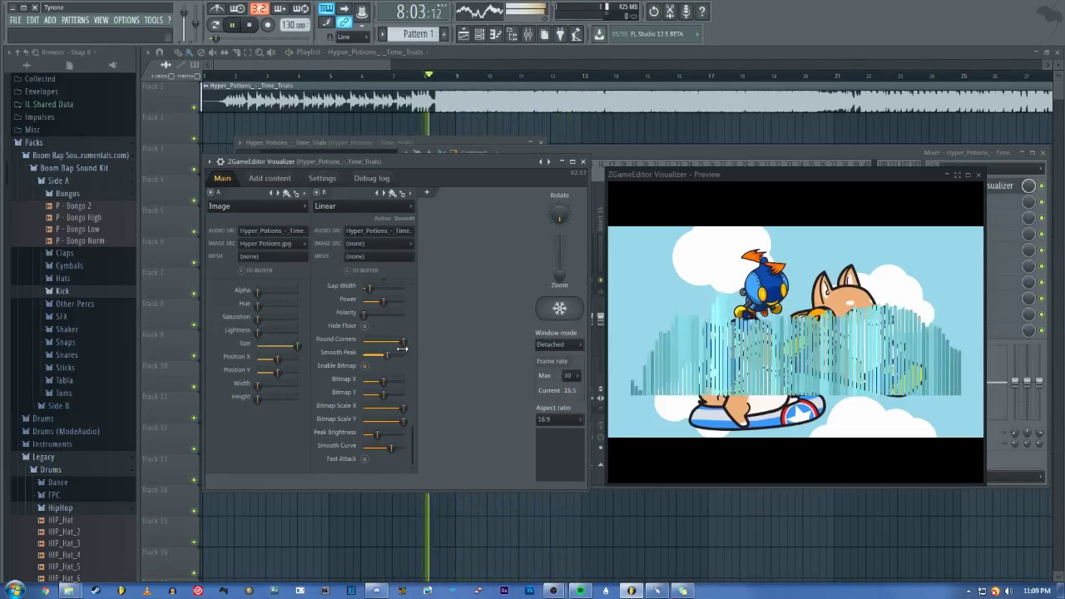
left_click_drag(387, 353, 364, 353)
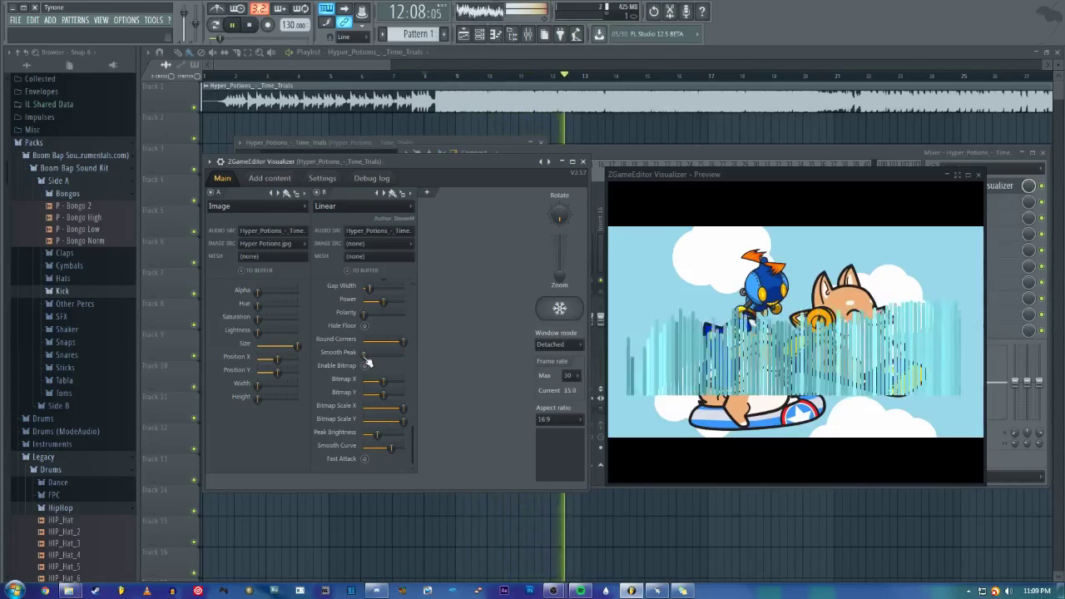
left_click_drag(367, 361, 404, 361)
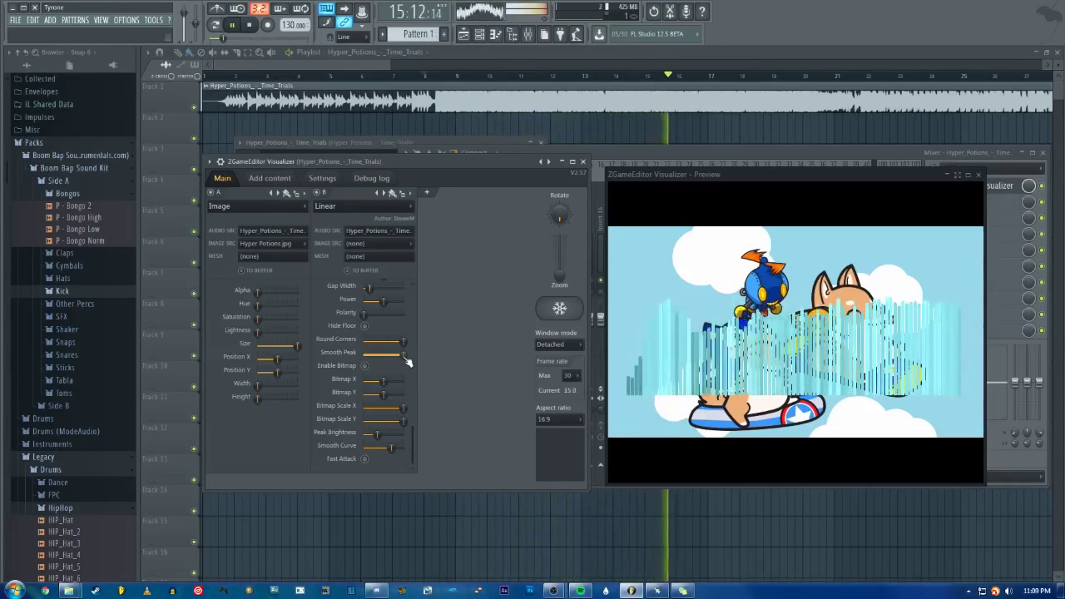
left_click_drag(407, 361, 382, 361)
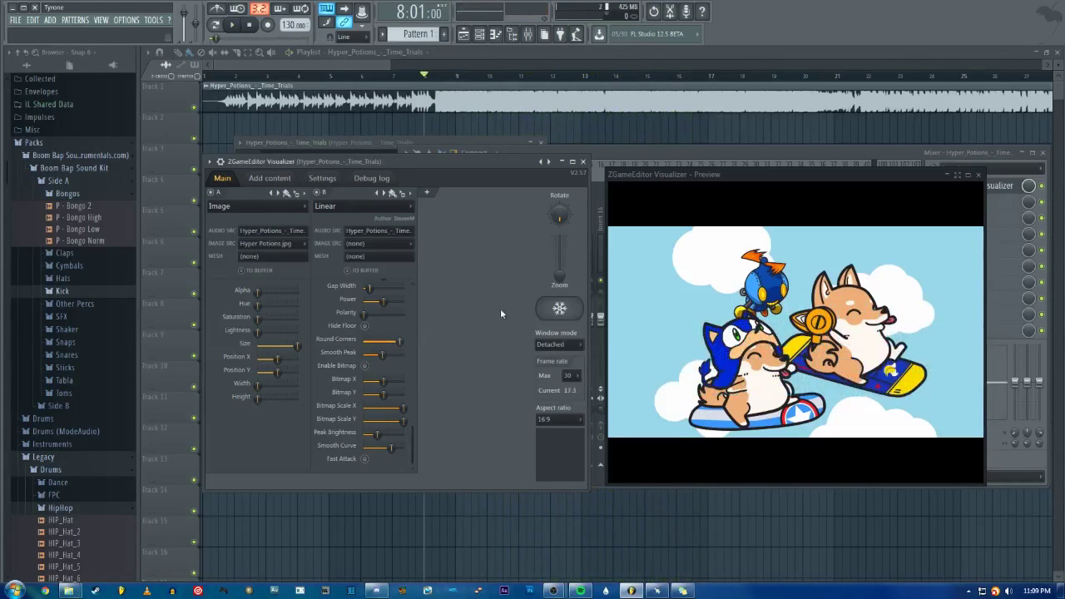
scroll(410, 341, "up", 5)
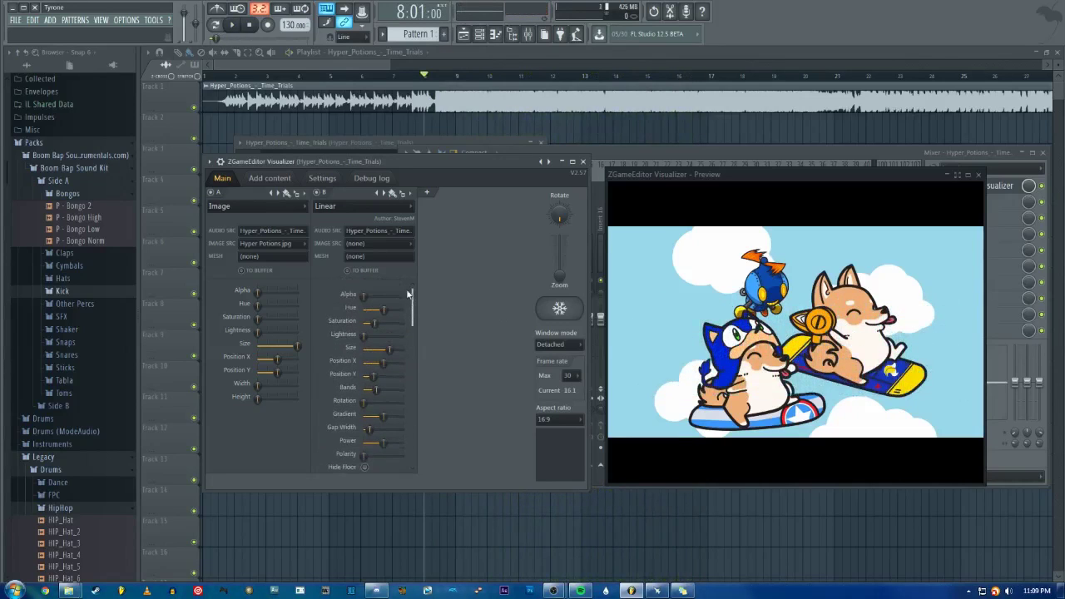
key("space")
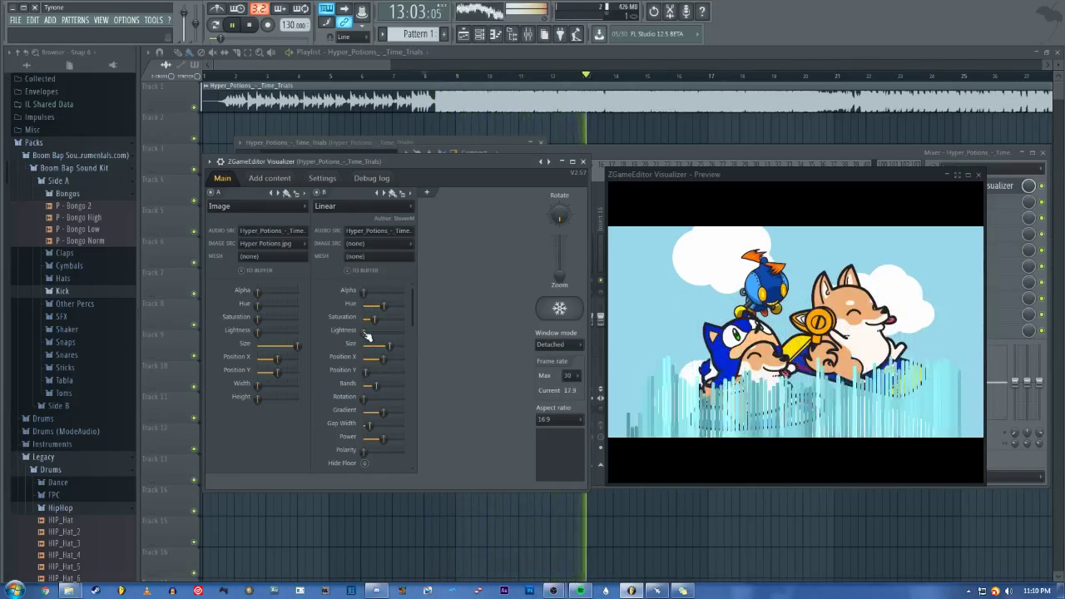
key("space")
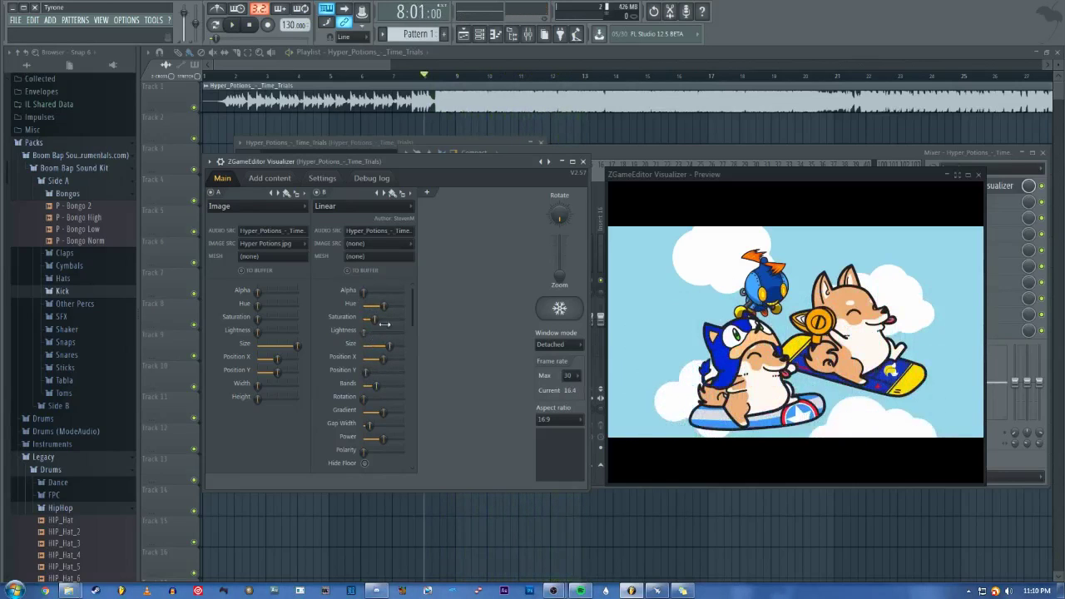
Step: Turn the bars' Polarity up to full while previewing the song
left_click_drag(411, 315, 411, 366)
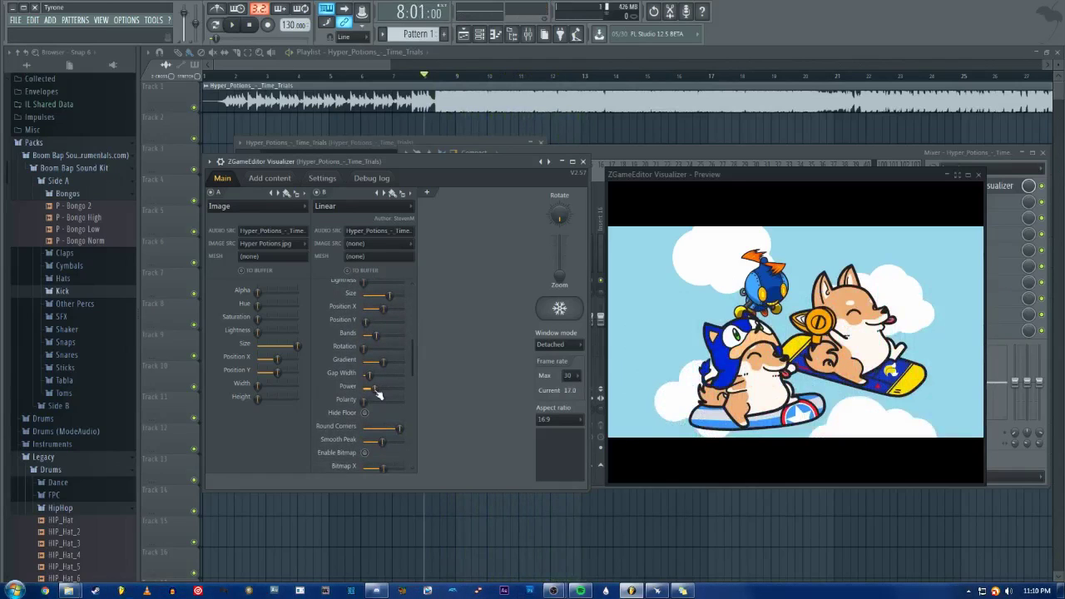
key("space")
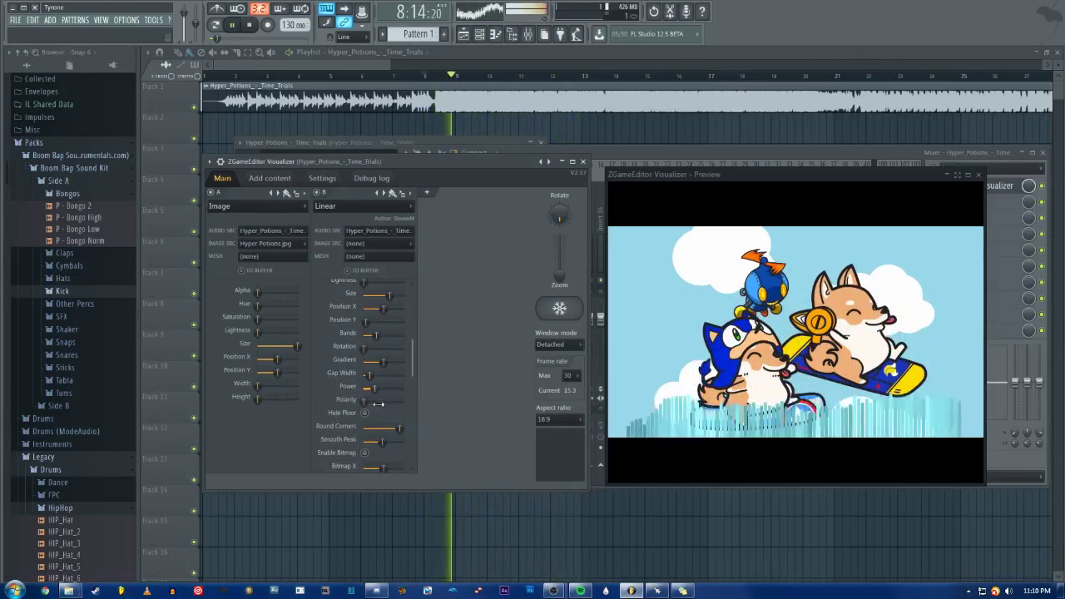
mouse_move(378, 404)
left_mouse_down()
mouse_move(403, 401)
mouse_move(372, 401)
left_mouse_up()
left_click_drag(412, 358, 381, 293)
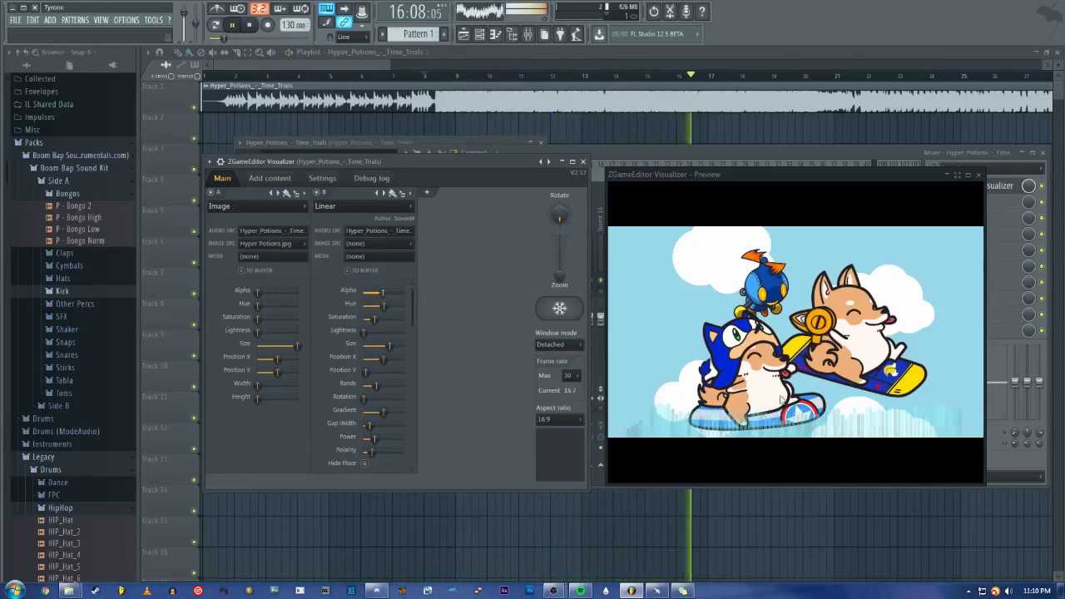
key("space")
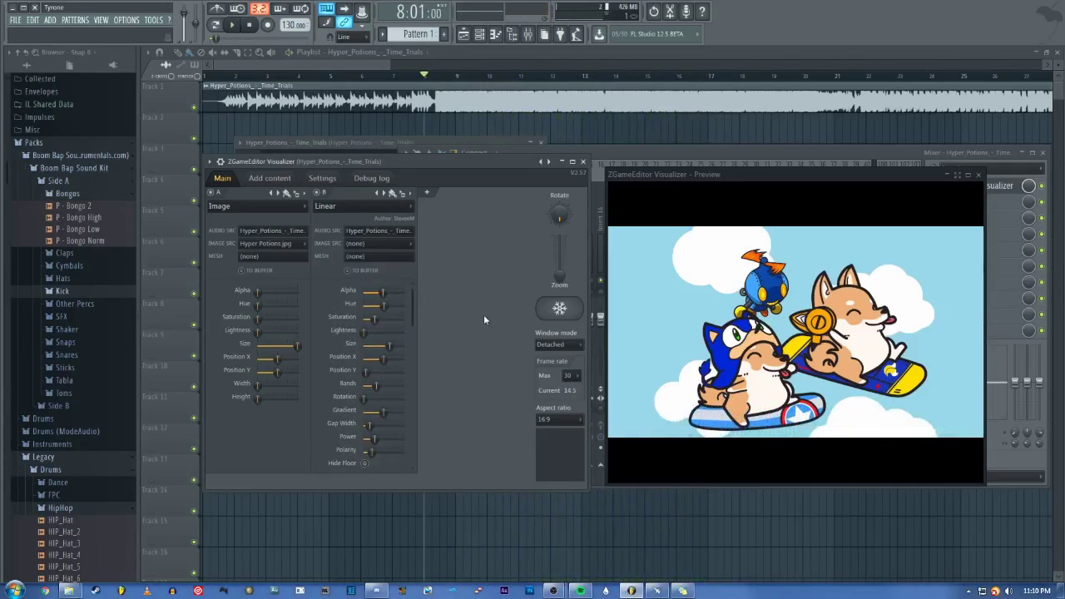
Step: Add layer C and set its effect to Postprocess > AudioShake
left_click(428, 193)
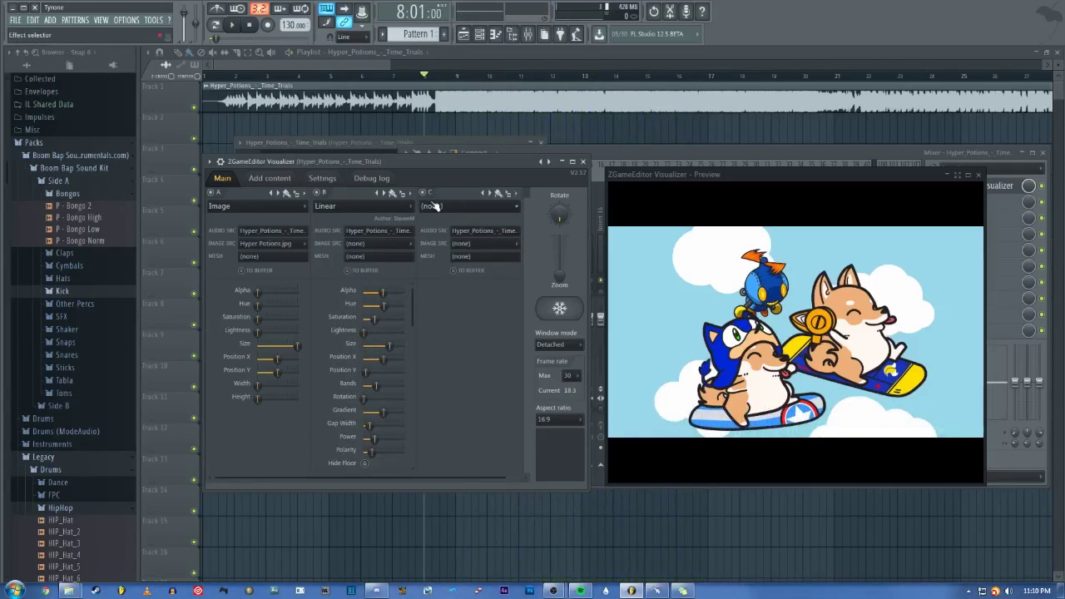
left_click(431, 204)
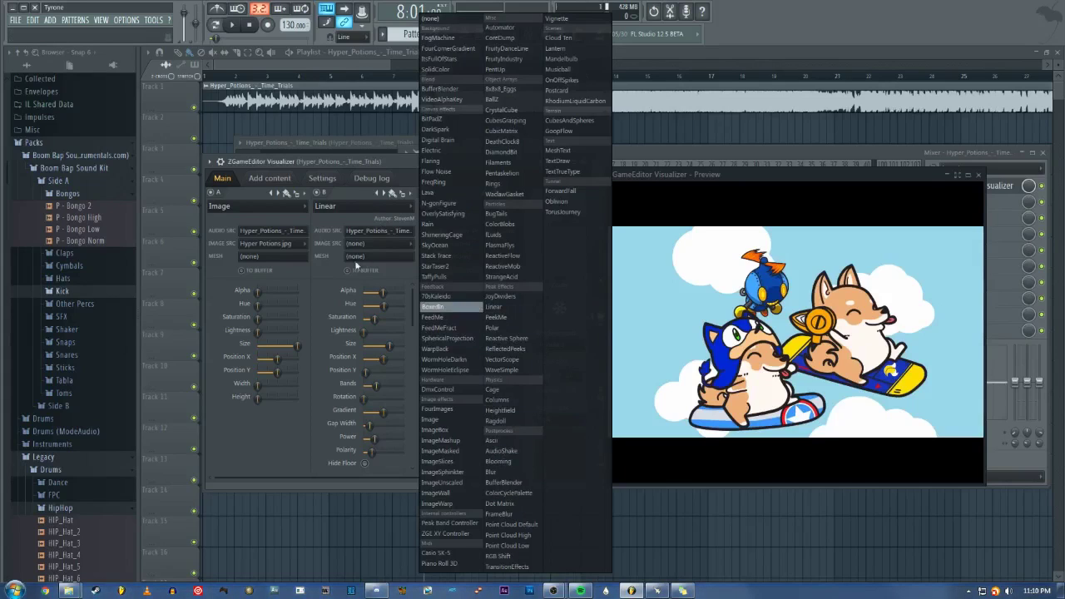
left_click(356, 264)
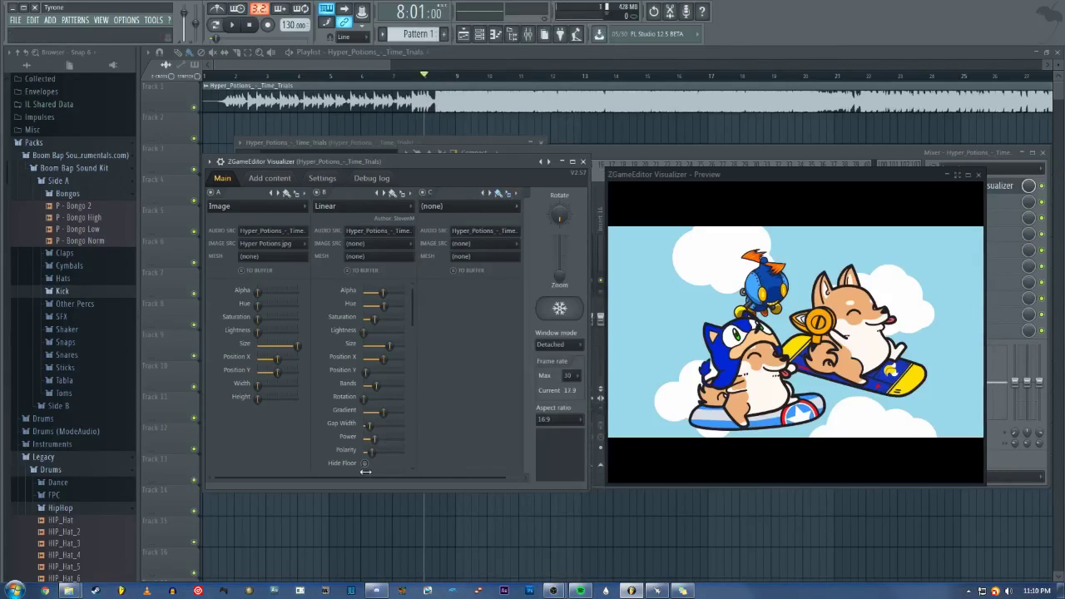
left_click_drag(364, 472, 503, 217)
left_click(489, 219)
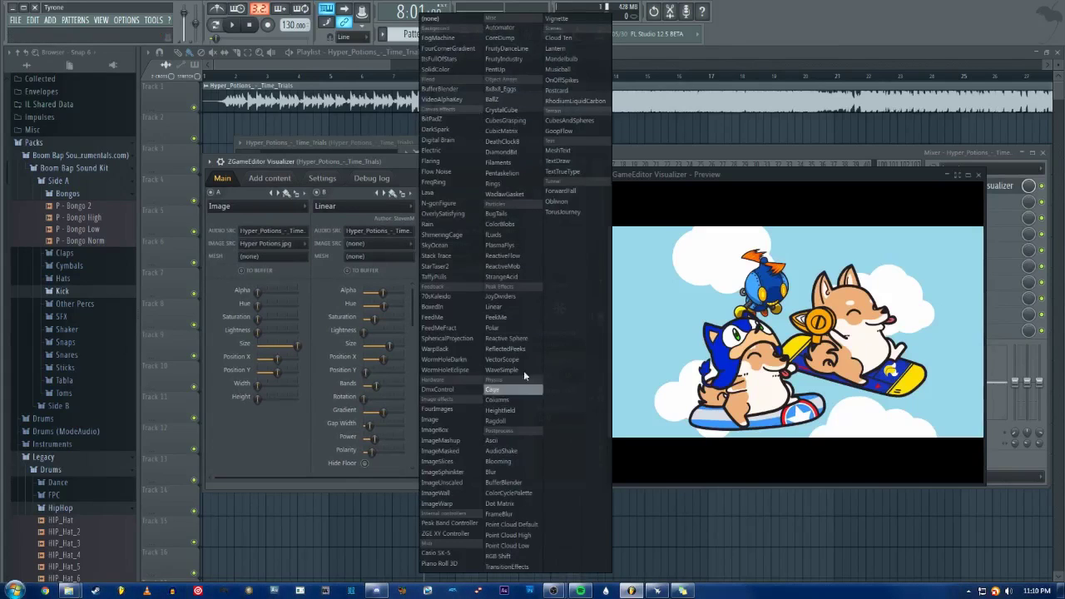
left_click(513, 451)
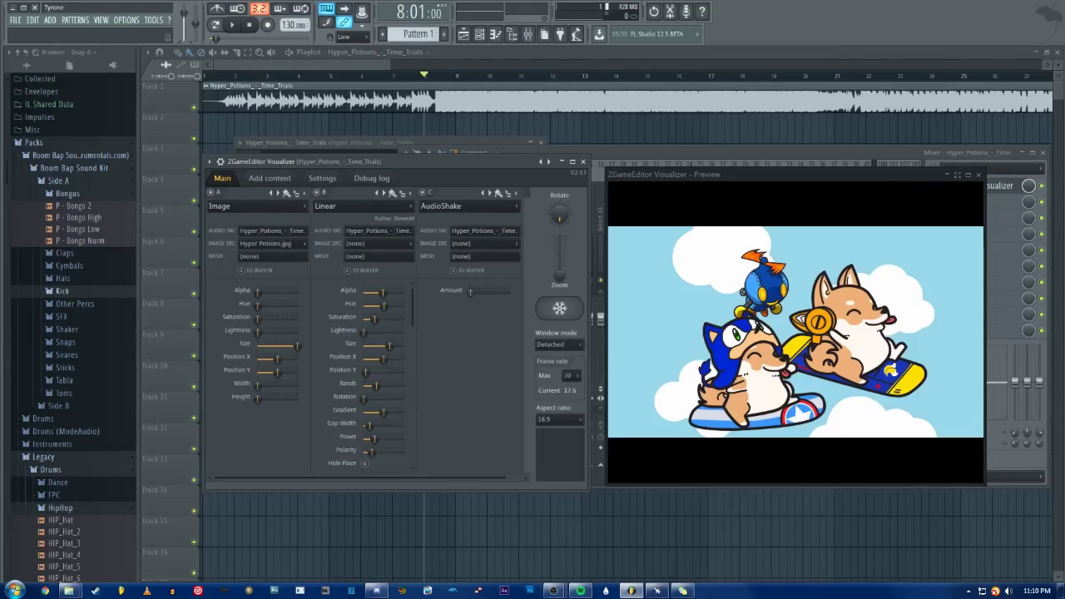
Step: Nudge the AudioShake Amount up slightly and play the song to watch the cover shake
key("space")
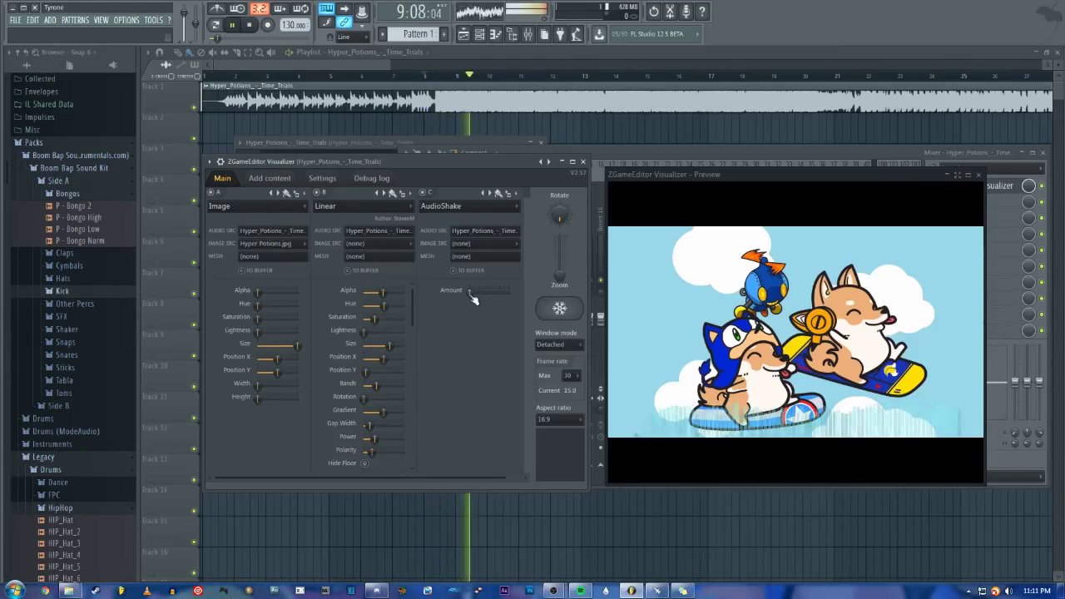
key("space")
left_click_drag(471, 298, 478, 297)
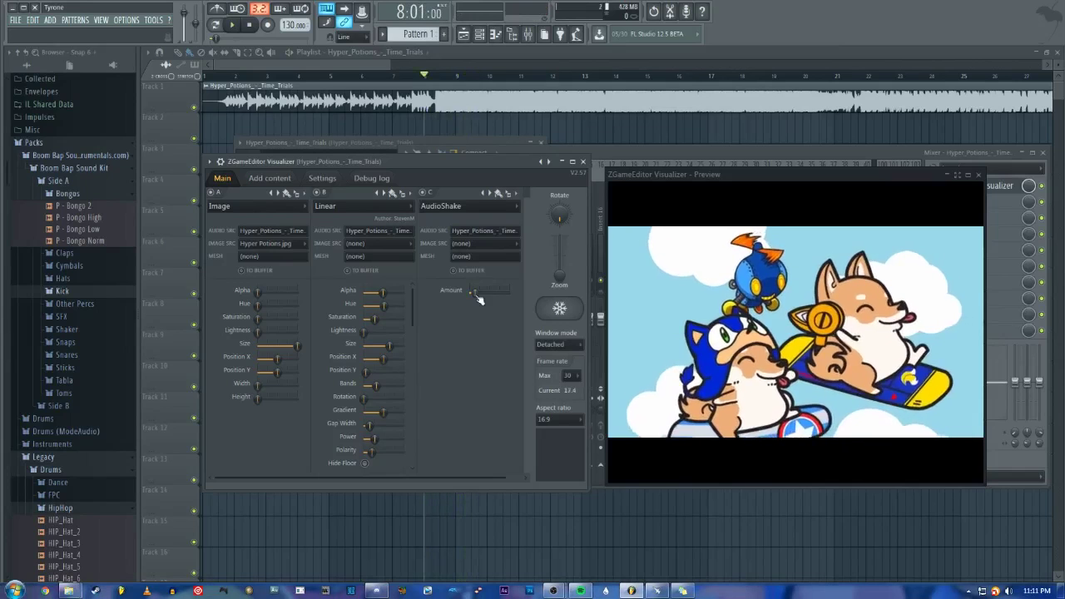
key("space")
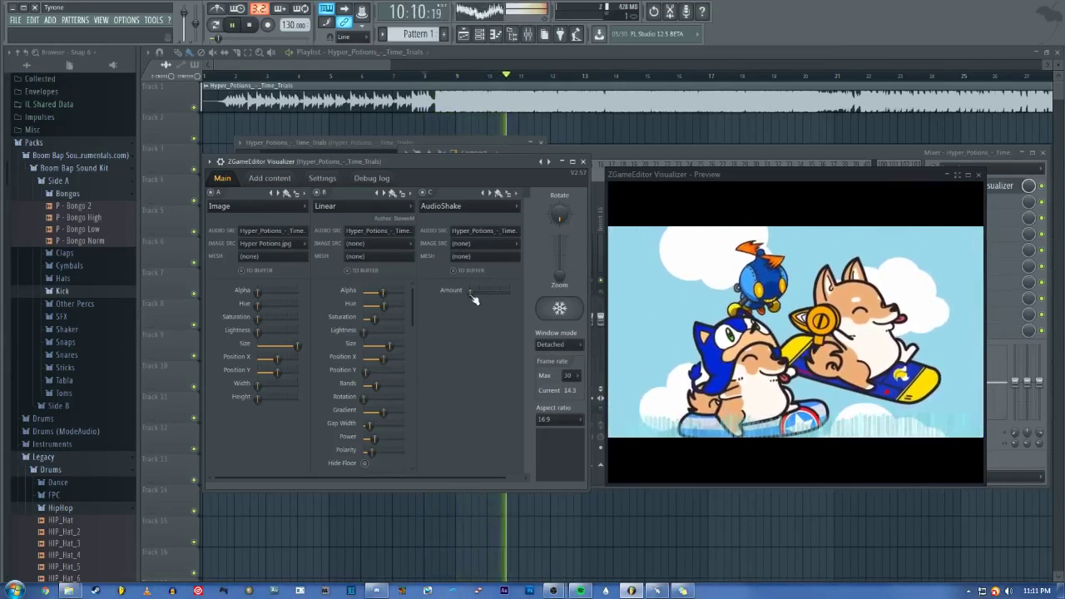
key("space")
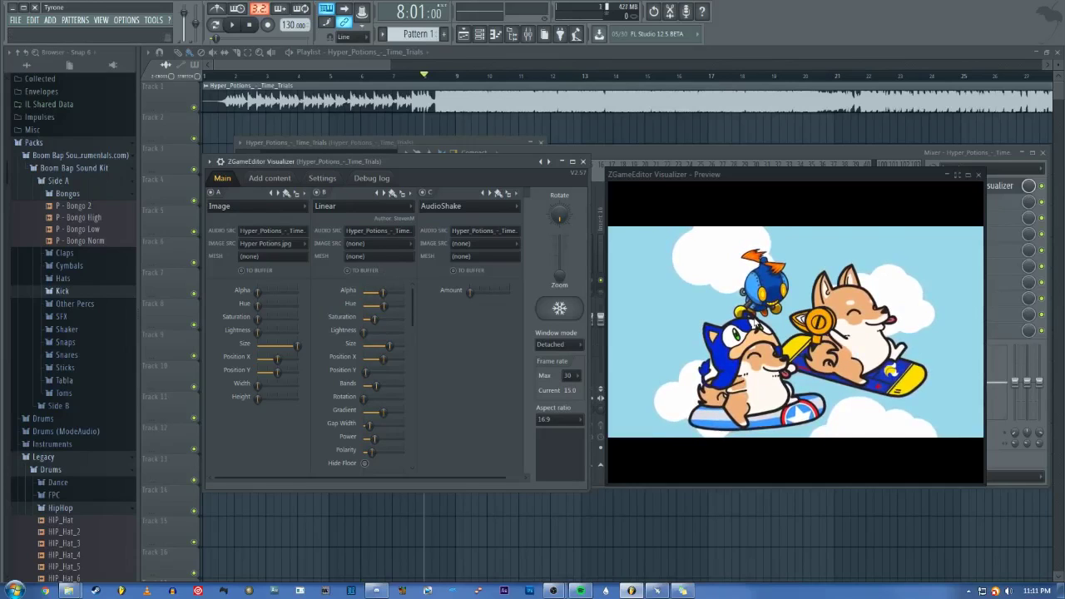
key("space")
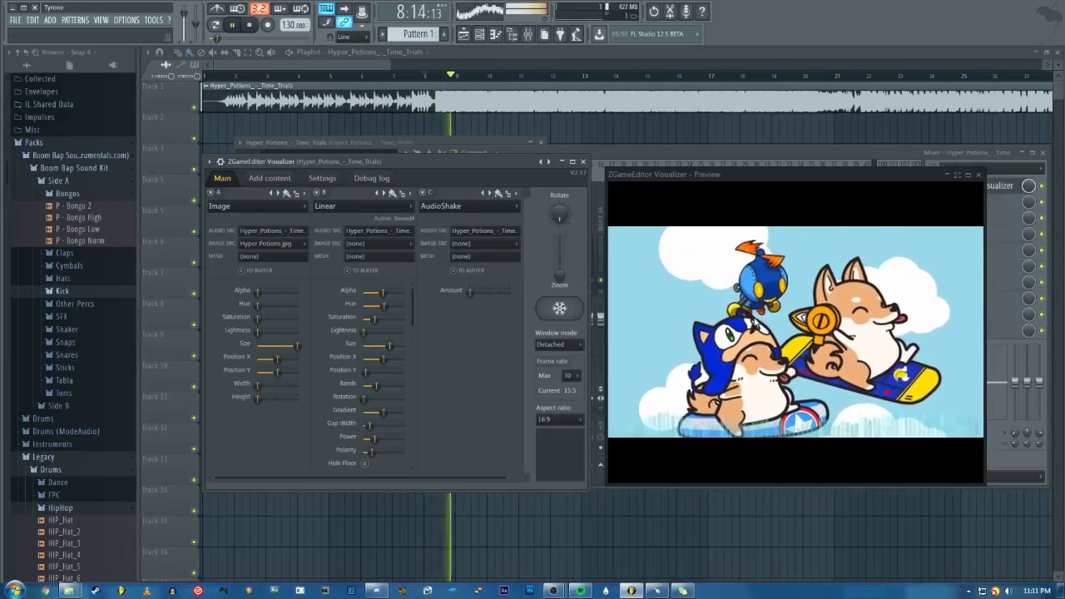
key("space")
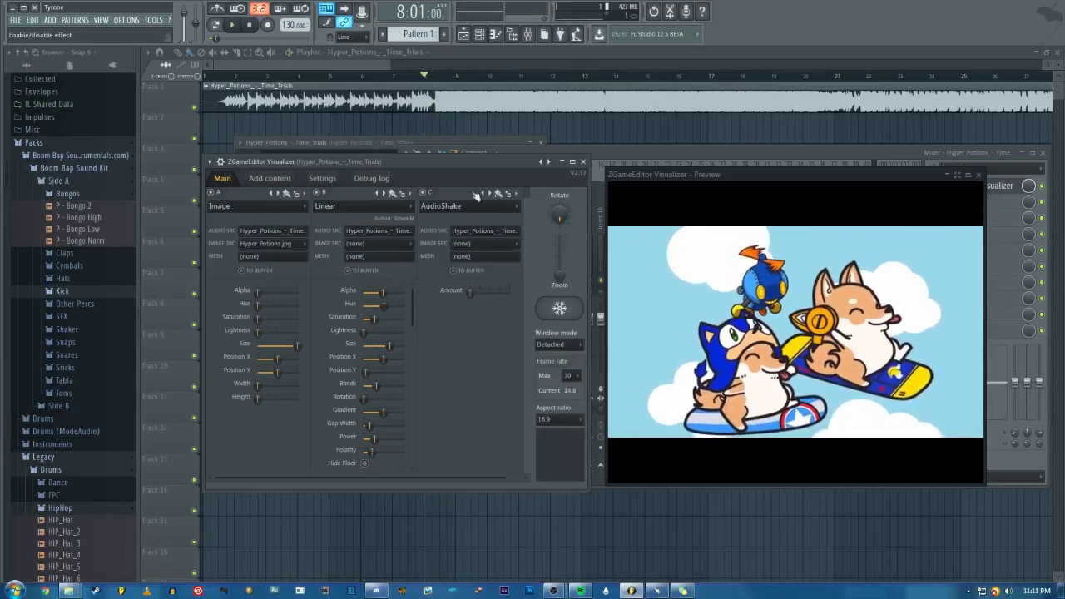
Step: Export to Video from Settings, saving as Hyper Portions track.mp4 in Videos > Completed Vids
left_click(323, 178)
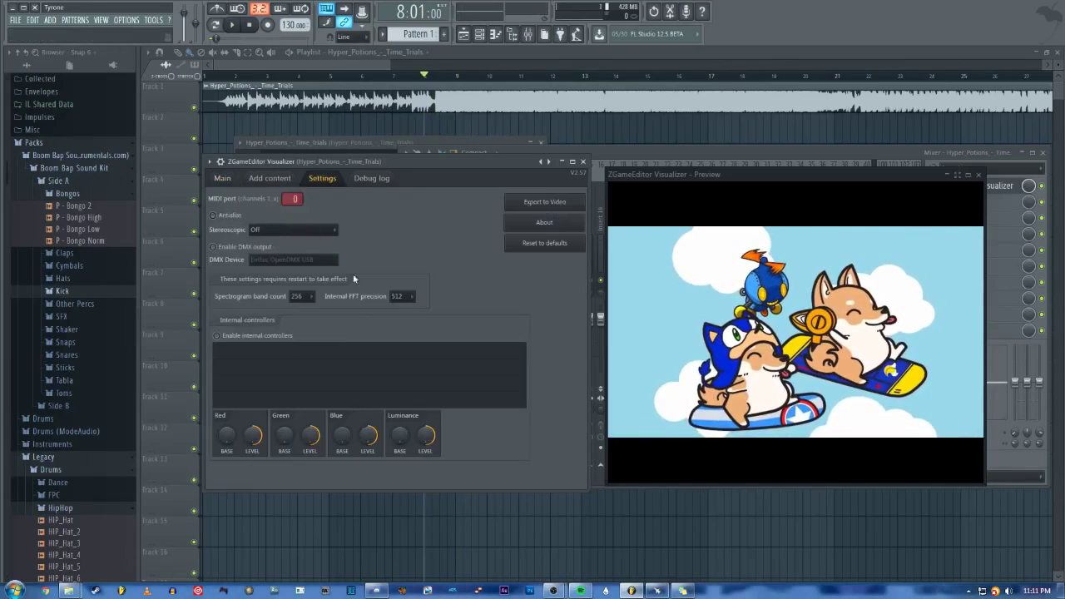
left_click(516, 211)
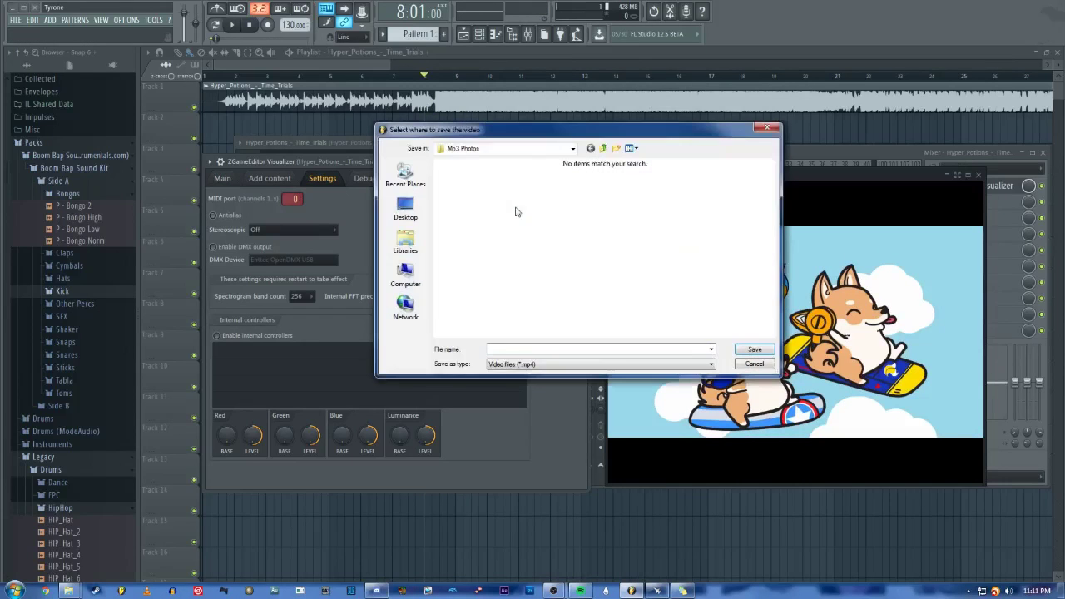
left_click(769, 127)
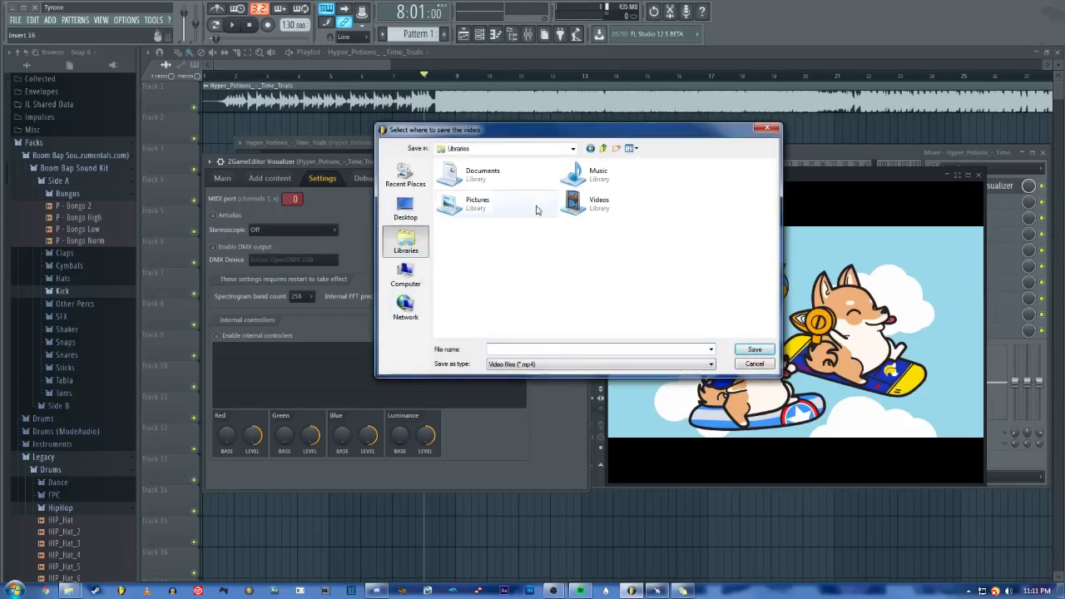
double_click(585, 204)
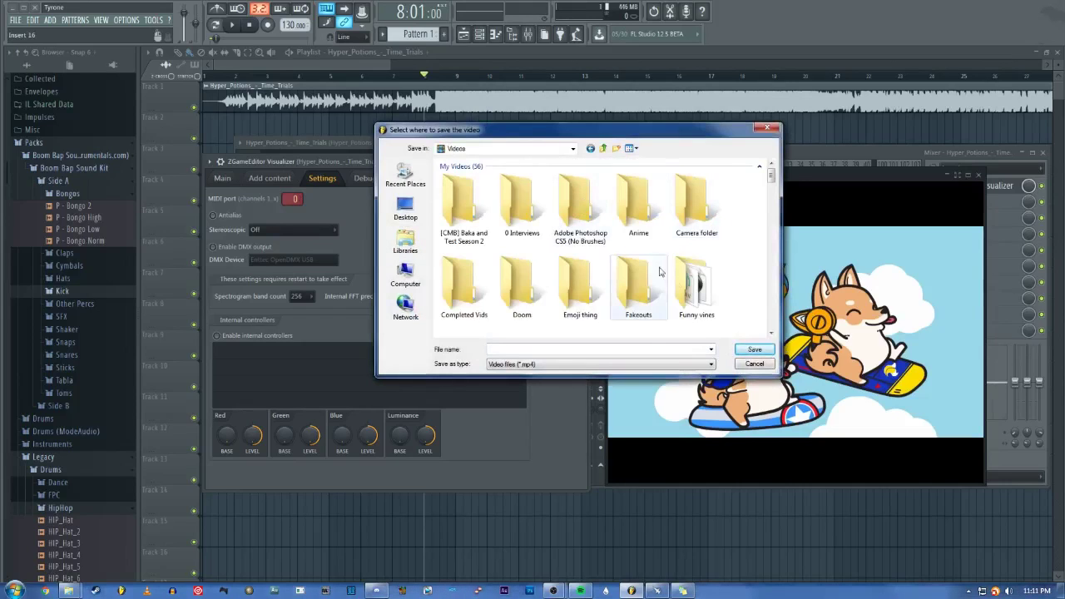
double_click(462, 287)
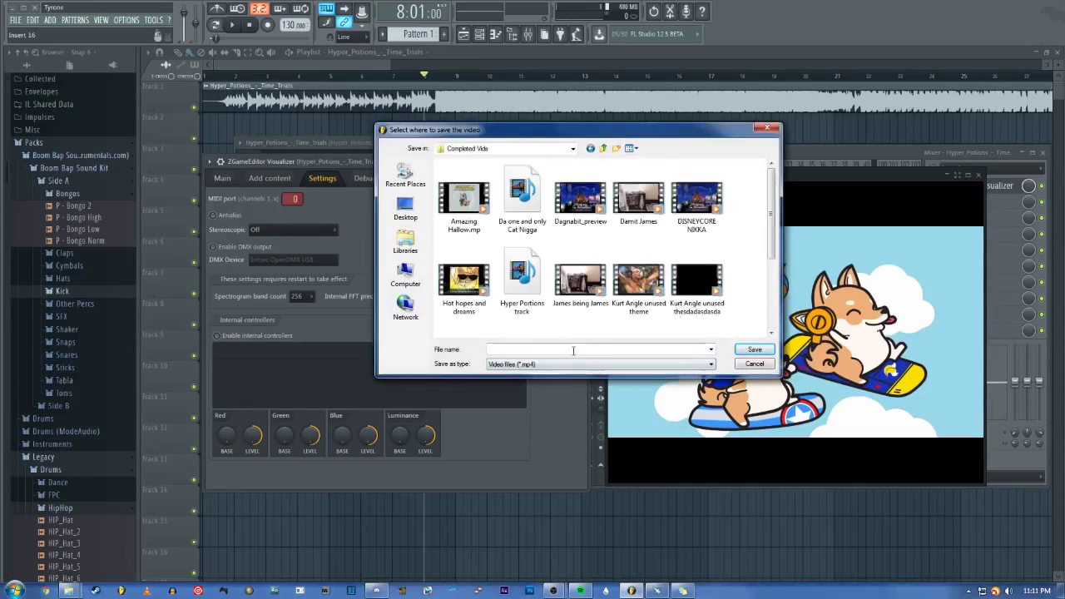
left_click(521, 279)
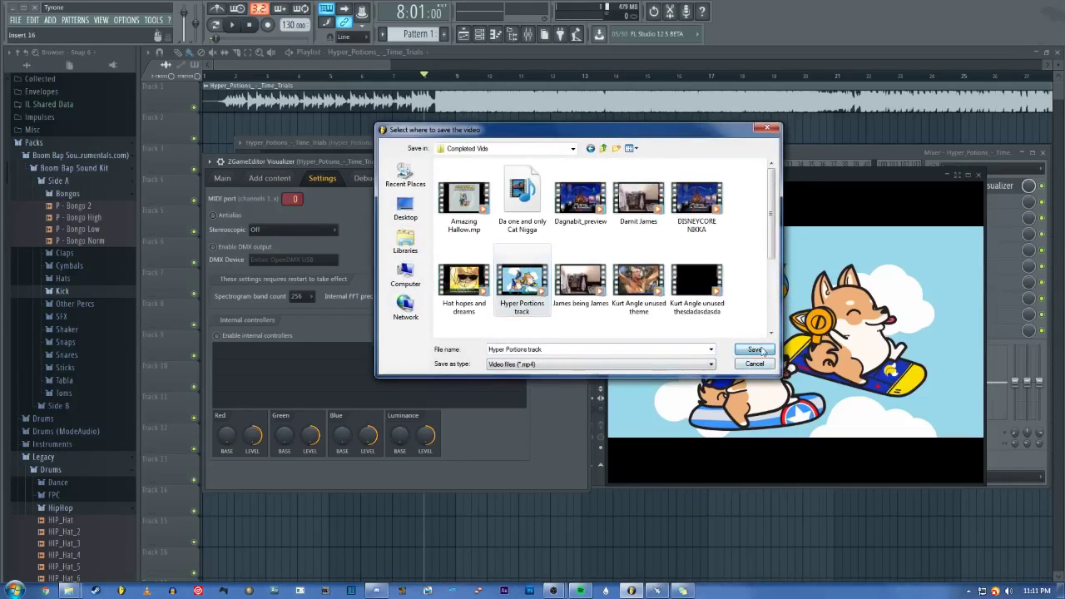
left_click(761, 350)
Step: Confirm replacing the file and choose the YouTube HD 1280x720 preset at 60 fps
left_click(580, 301)
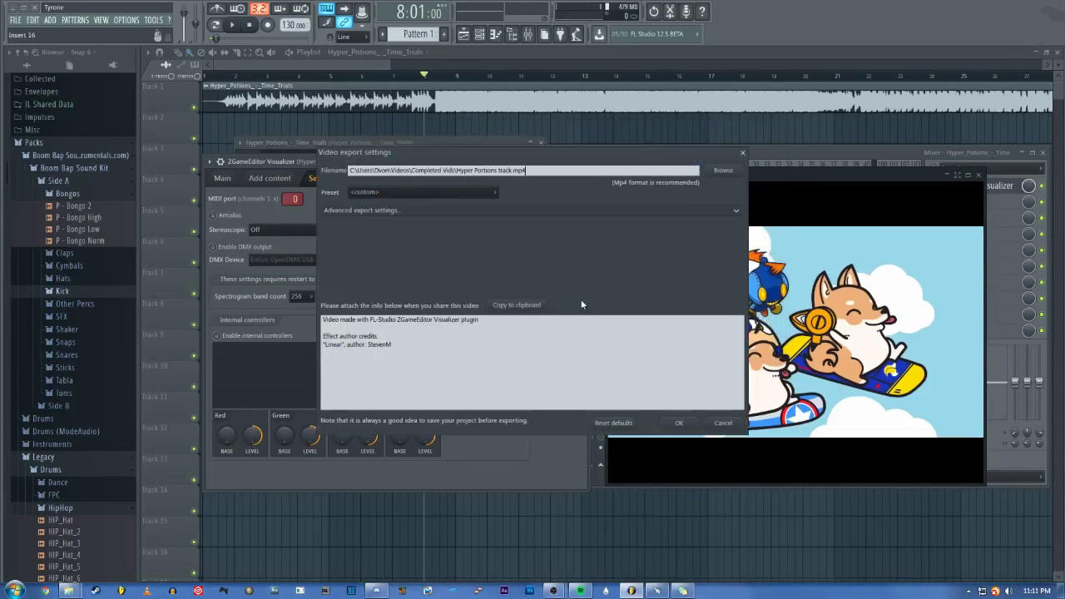
left_click(442, 192)
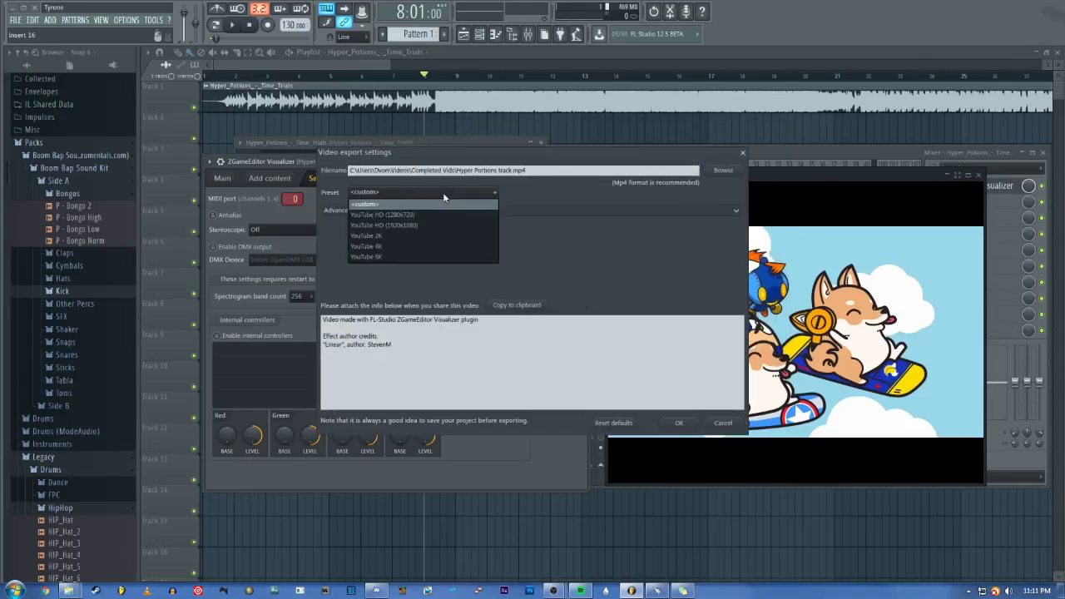
left_click(426, 214)
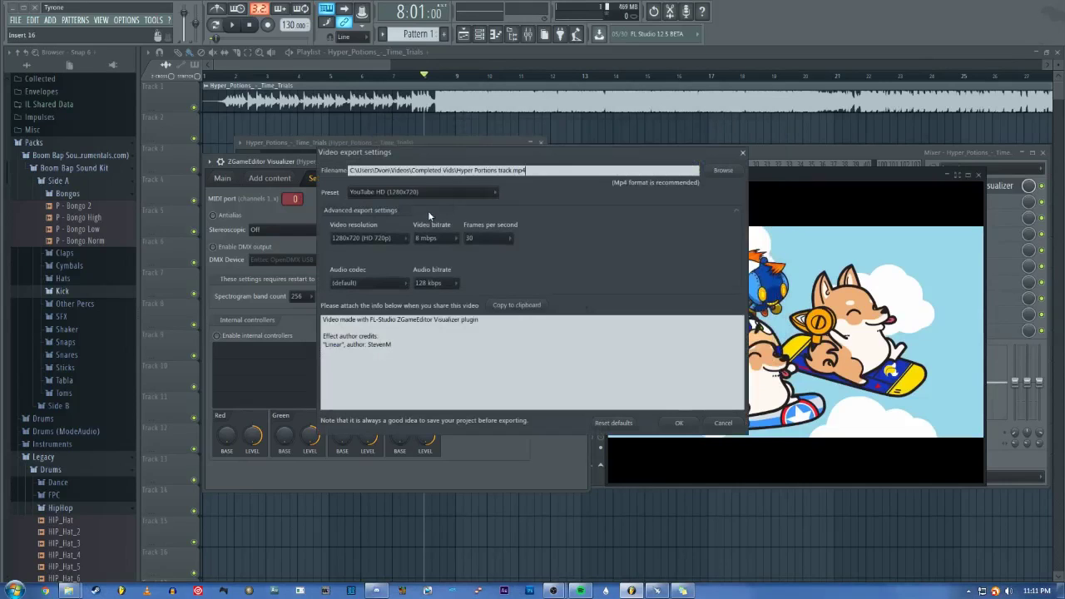
left_click(469, 237)
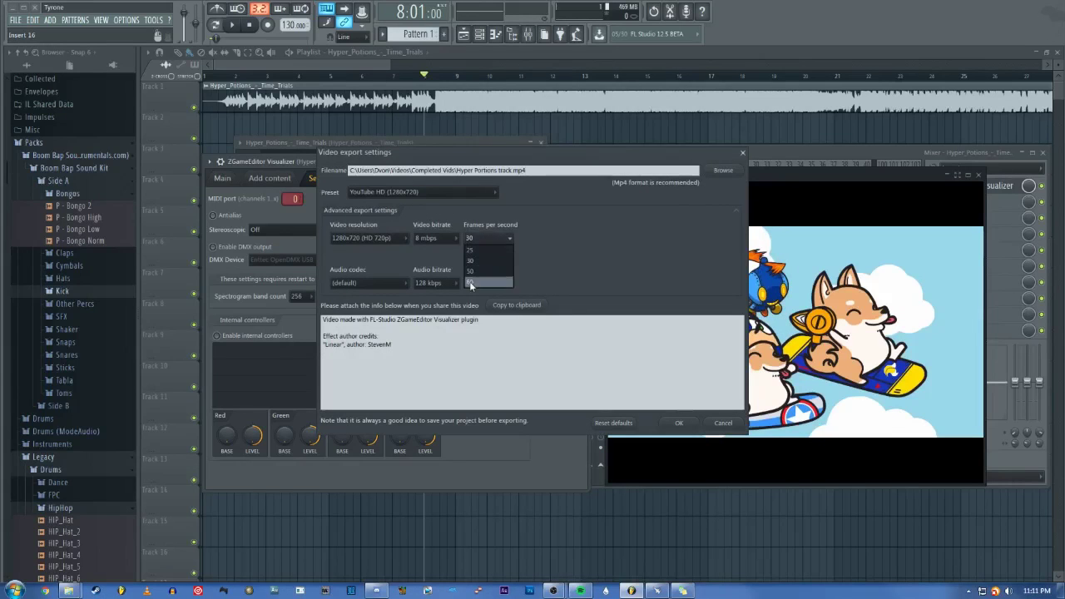
left_click(471, 283)
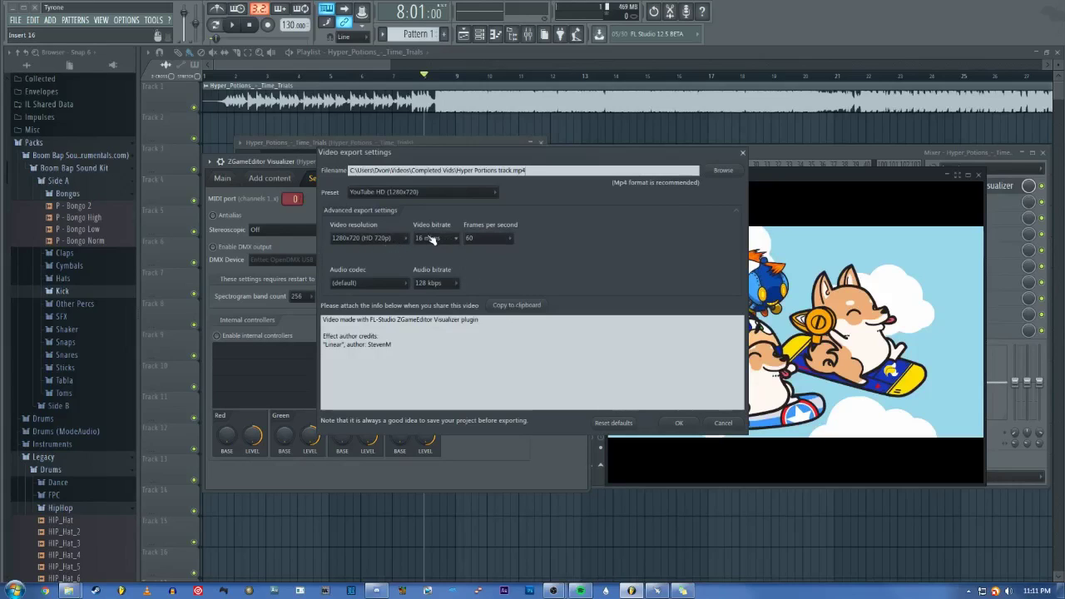
Step: Keep video bitrate 16 mbps, audio bitrate 128 kbps and the default audio codec
left_click(430, 239)
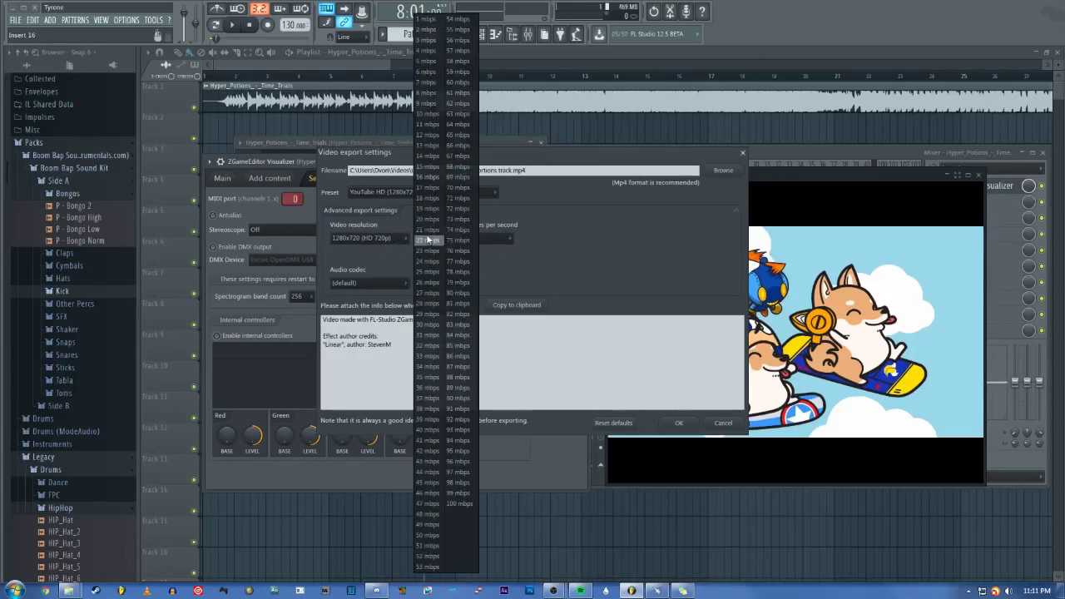
left_click(592, 247)
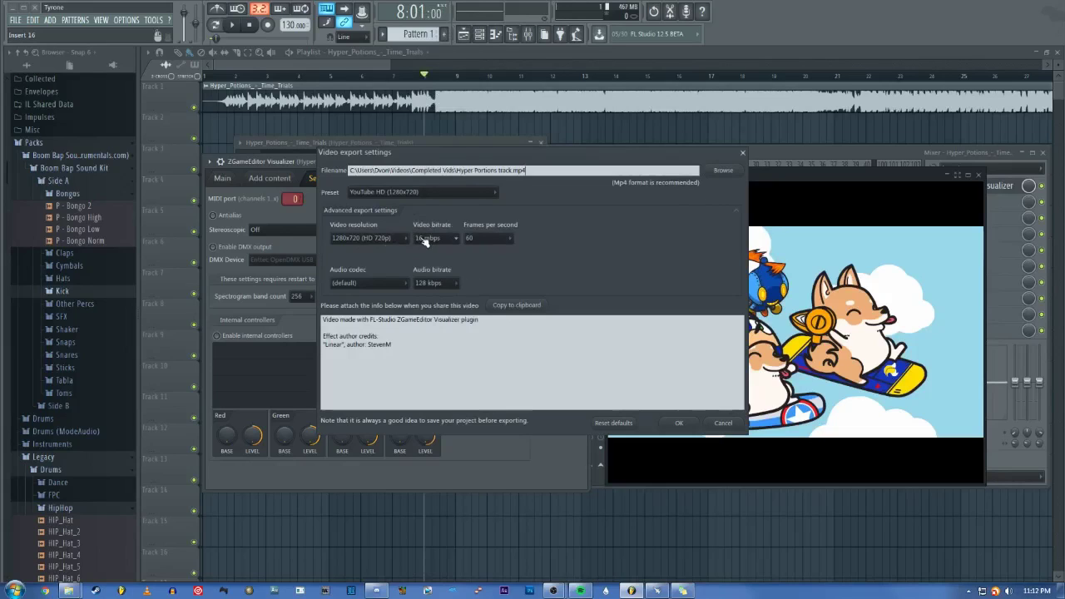
left_click(435, 283)
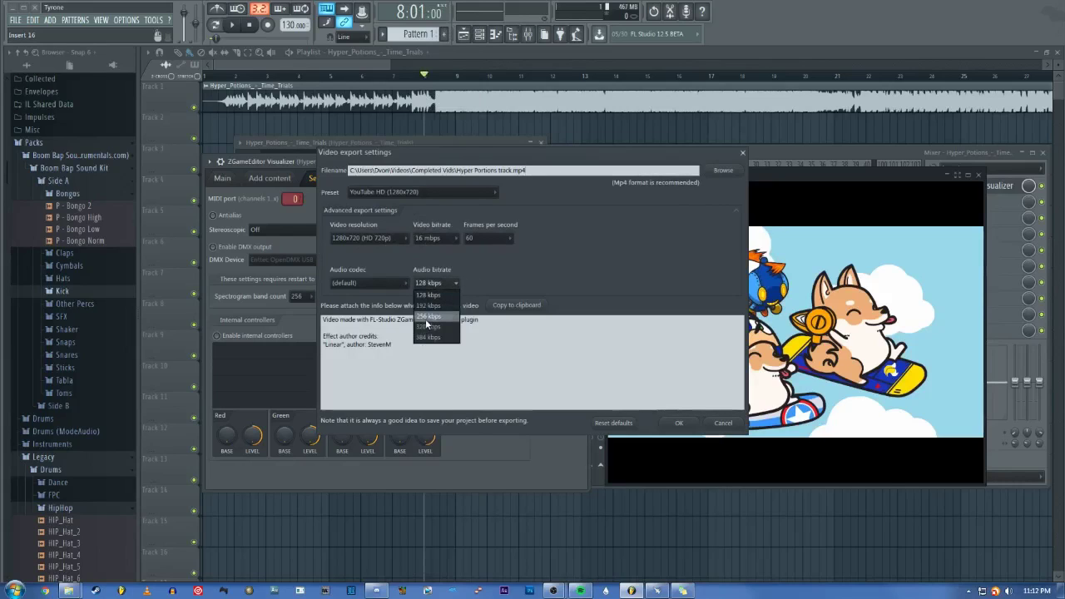
left_click(542, 279)
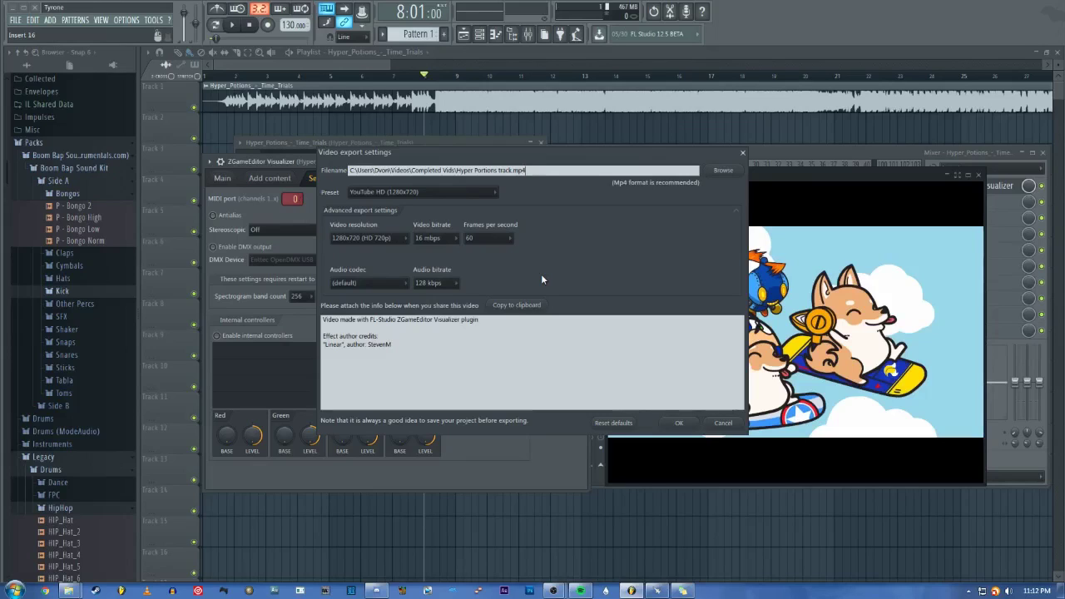
left_click(400, 285)
left_click(402, 287)
left_click(366, 282)
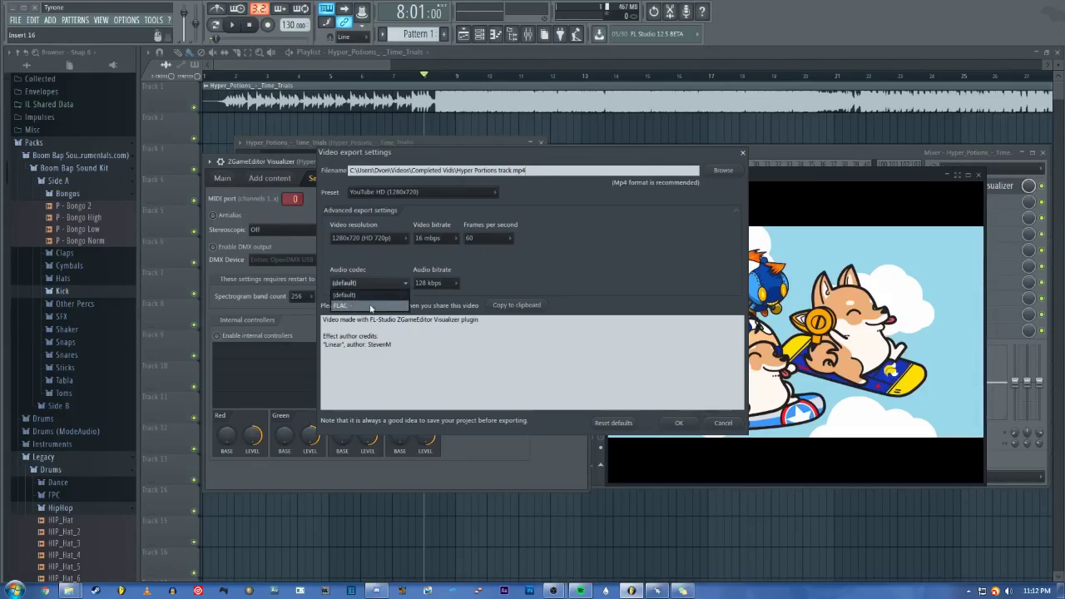
left_click(366, 295)
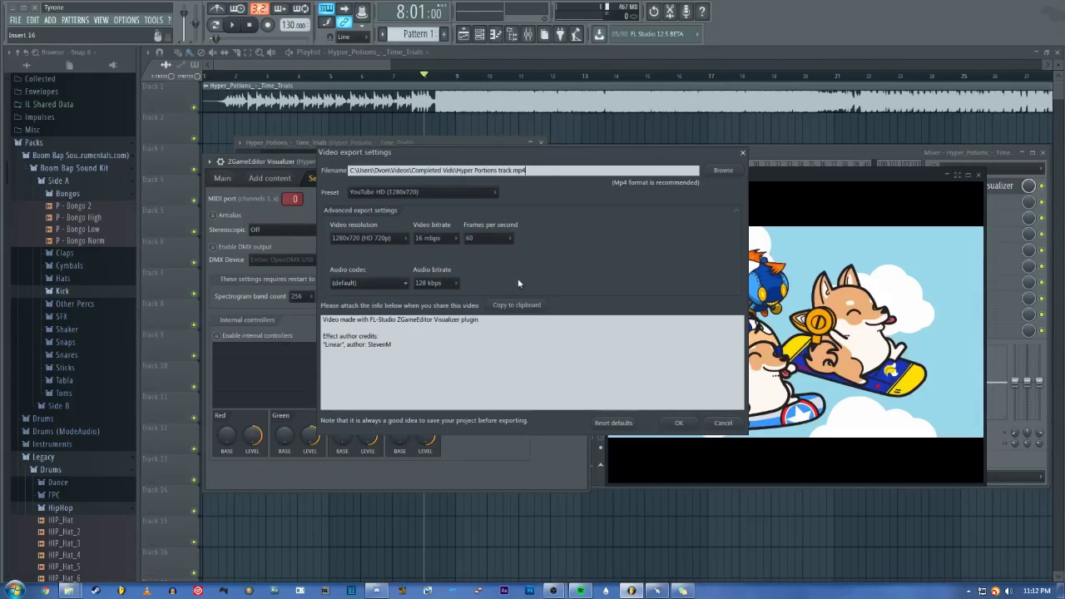
Step: Accept the video settings and render the full song to Hyper Portions track with 256-point sinc resampling
left_click(678, 423)
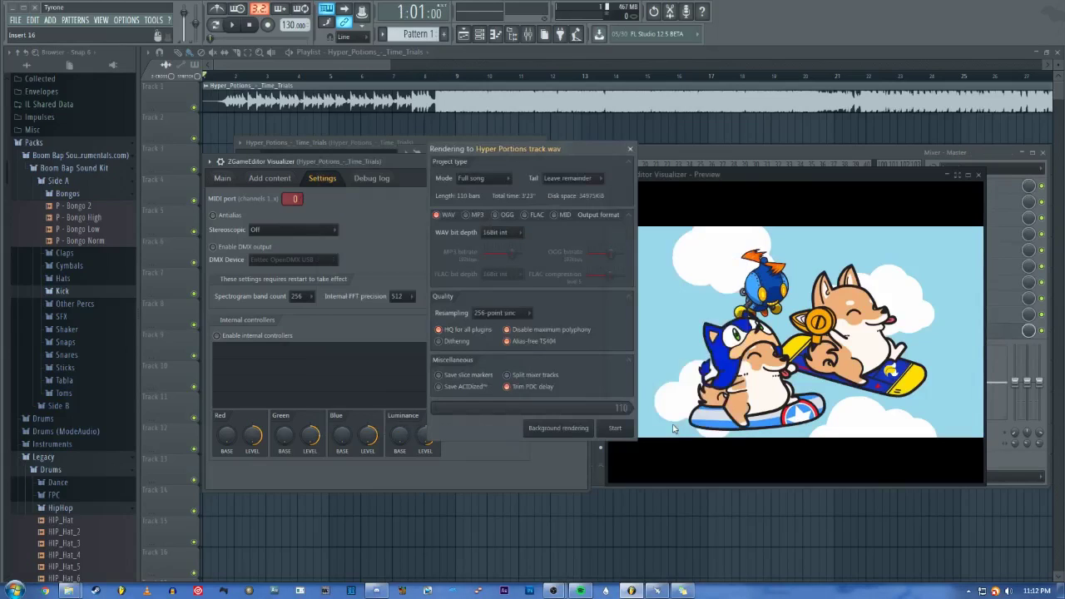
left_click(527, 314)
left_click(524, 312)
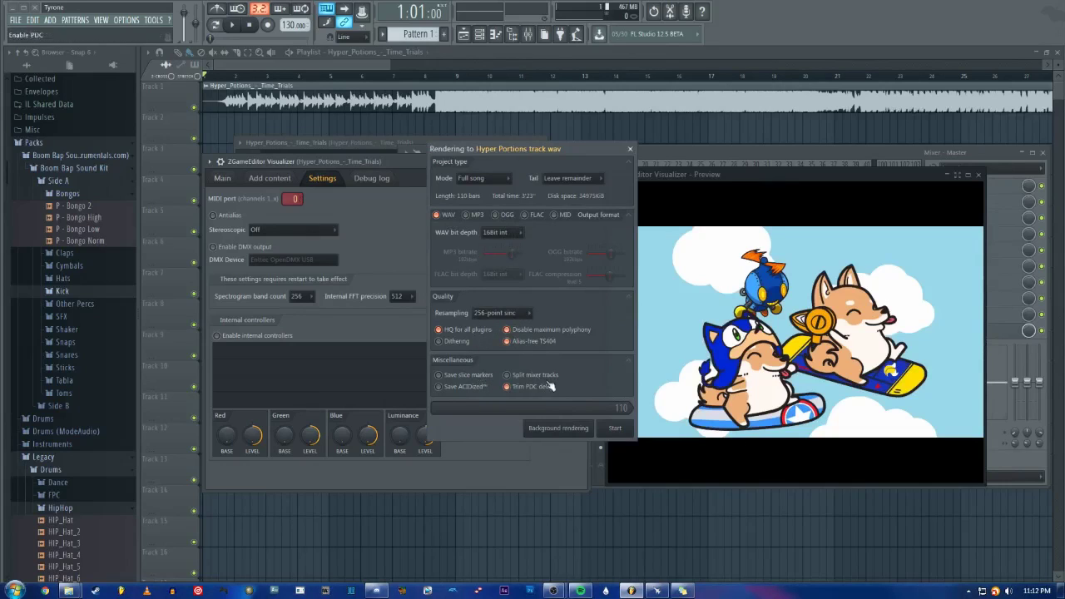
left_click(604, 427)
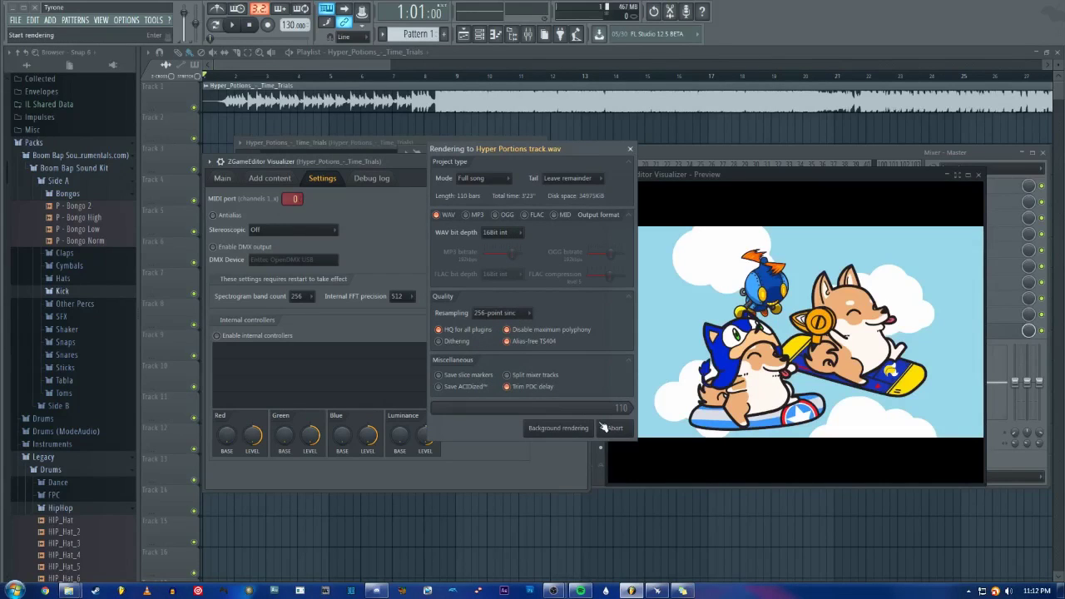